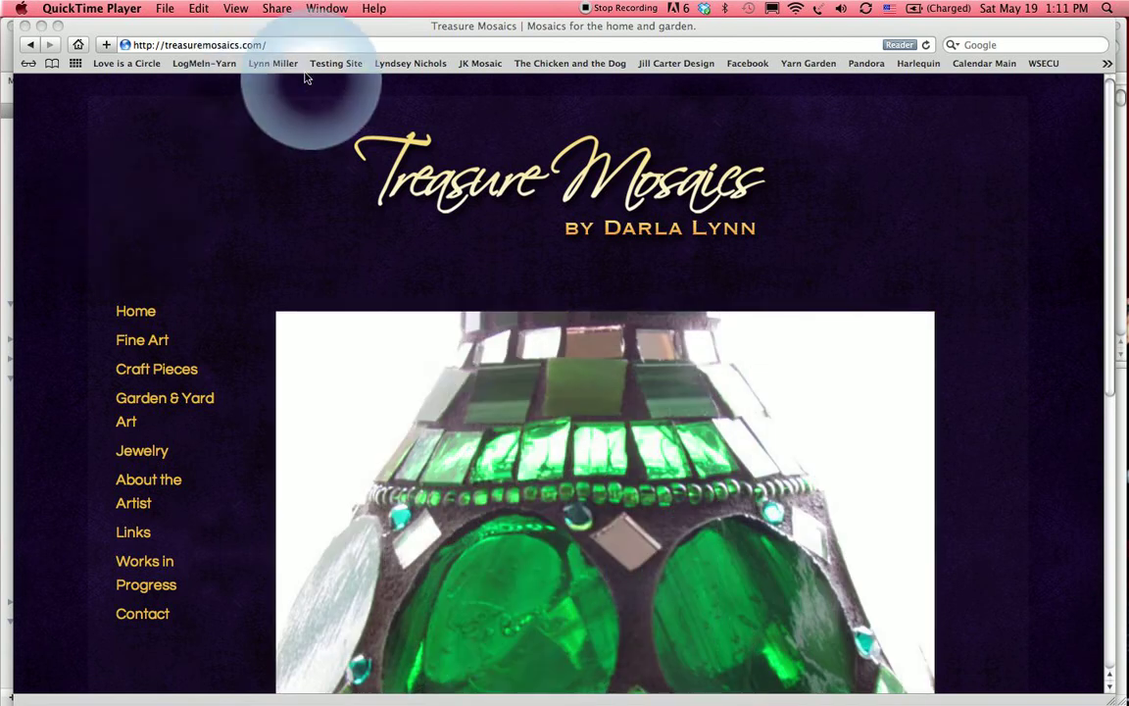
- Open the WordPress admin login page at treasuremosaics.com/wp-admin/
{"action": "left_click", "coordinate": [283, 45]}
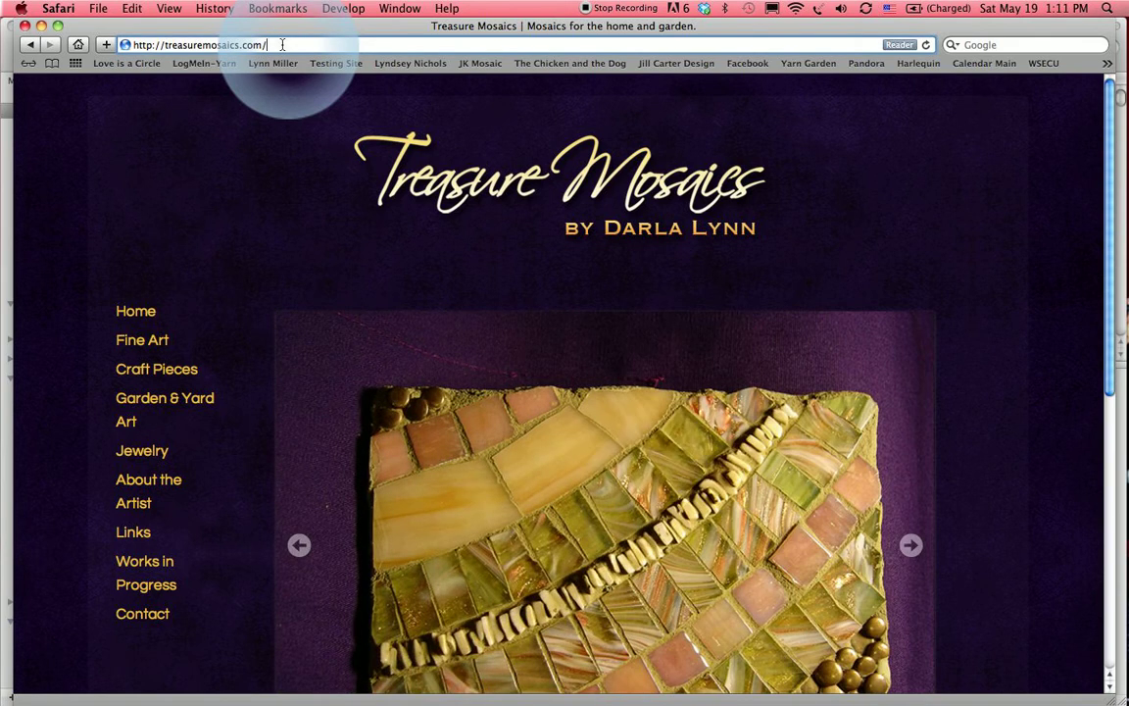
{"action": "type", "text": "wp-a"}
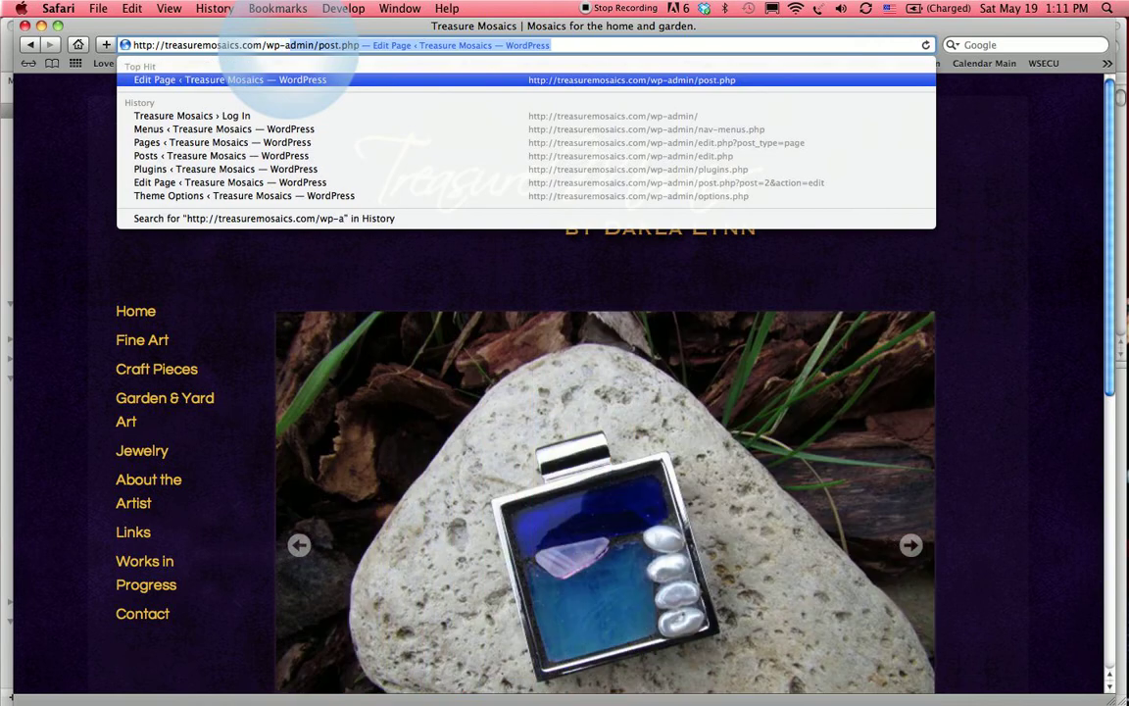
{"action": "type", "text": "dmin/"}
{"action": "key", "text": "Return"}
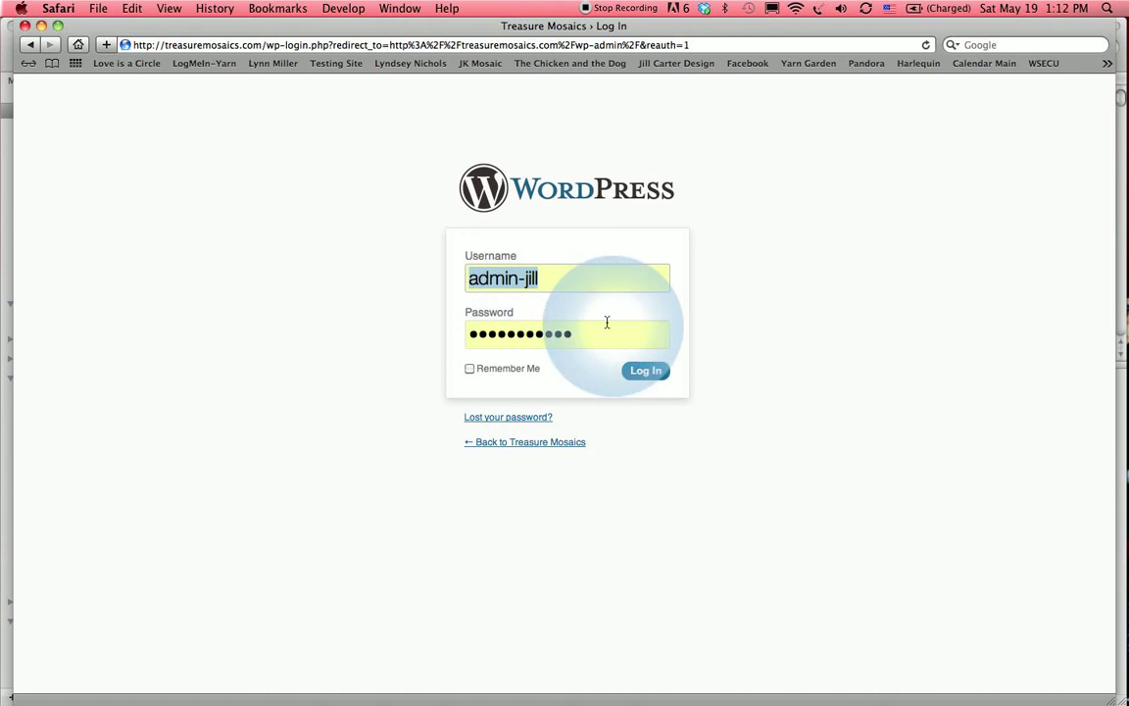
- Log in with the prefilled credentials and Remember Me, and dismiss the New Feature: Toolbar notice
{"action": "left_click", "coordinate": [470, 373]}
{"action": "left_click", "coordinate": [635, 371]}
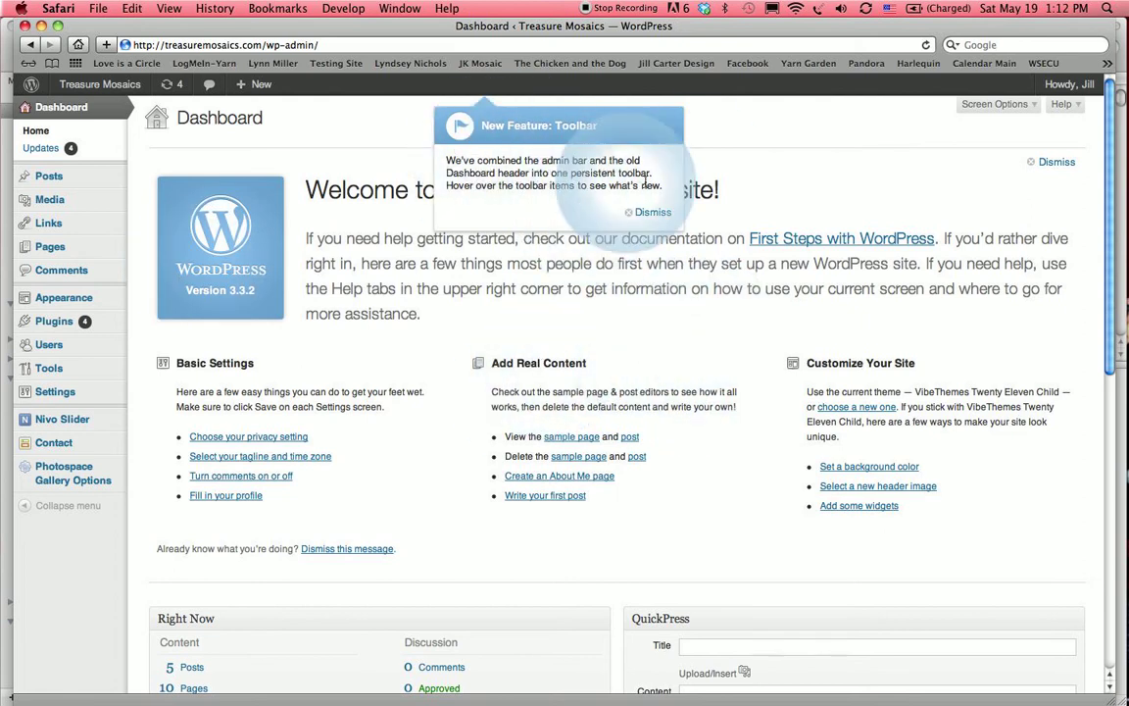
{"action": "left_click", "coordinate": [653, 212]}
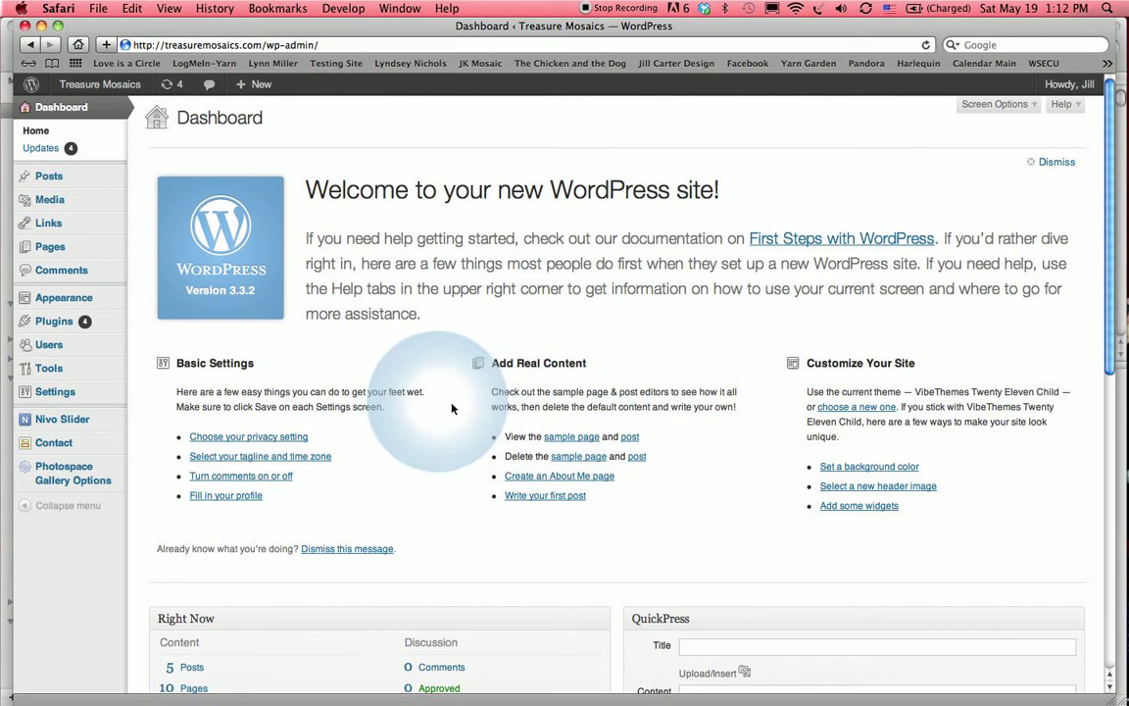
- Look over the dashboard's sections and bring up the list of all posts
{"action": "scroll", "coordinate": [766, 421], "scroll_direction": "down", "scroll_amount": 3}
{"action": "scroll", "coordinate": [745, 423], "scroll_direction": "down", "scroll_amount": 3}
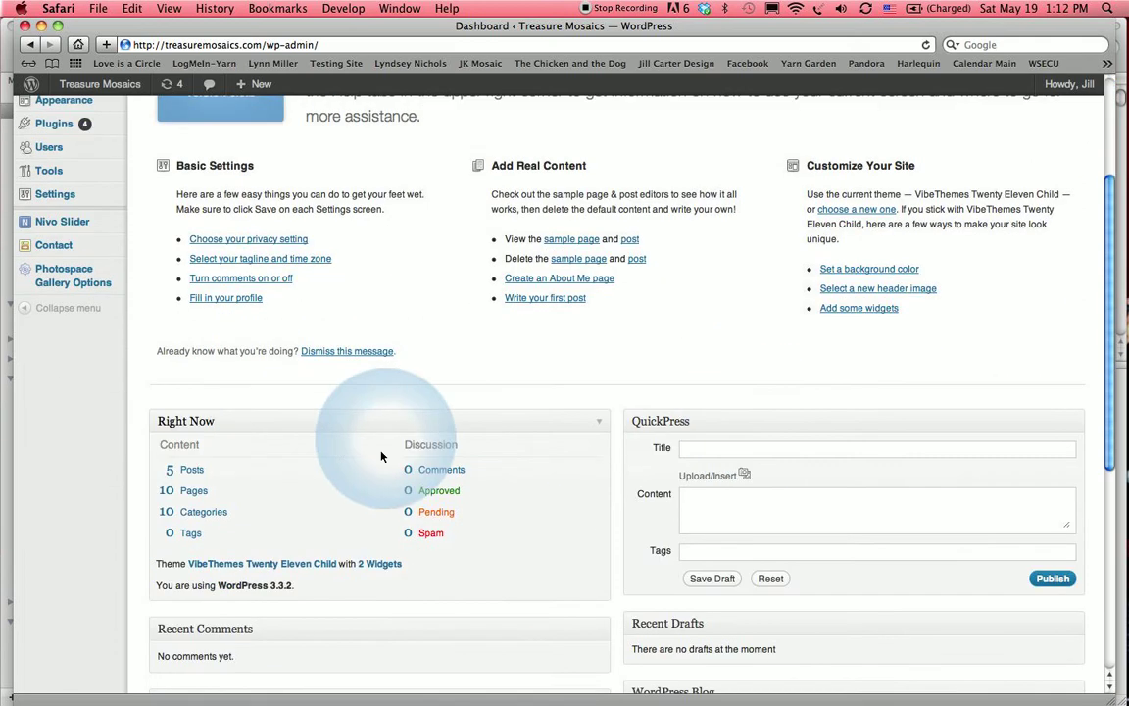
{"action": "scroll", "coordinate": [549, 492], "scroll_direction": "down", "scroll_amount": 2}
{"action": "scroll", "coordinate": [549, 485], "scroll_direction": "down", "scroll_amount": 3}
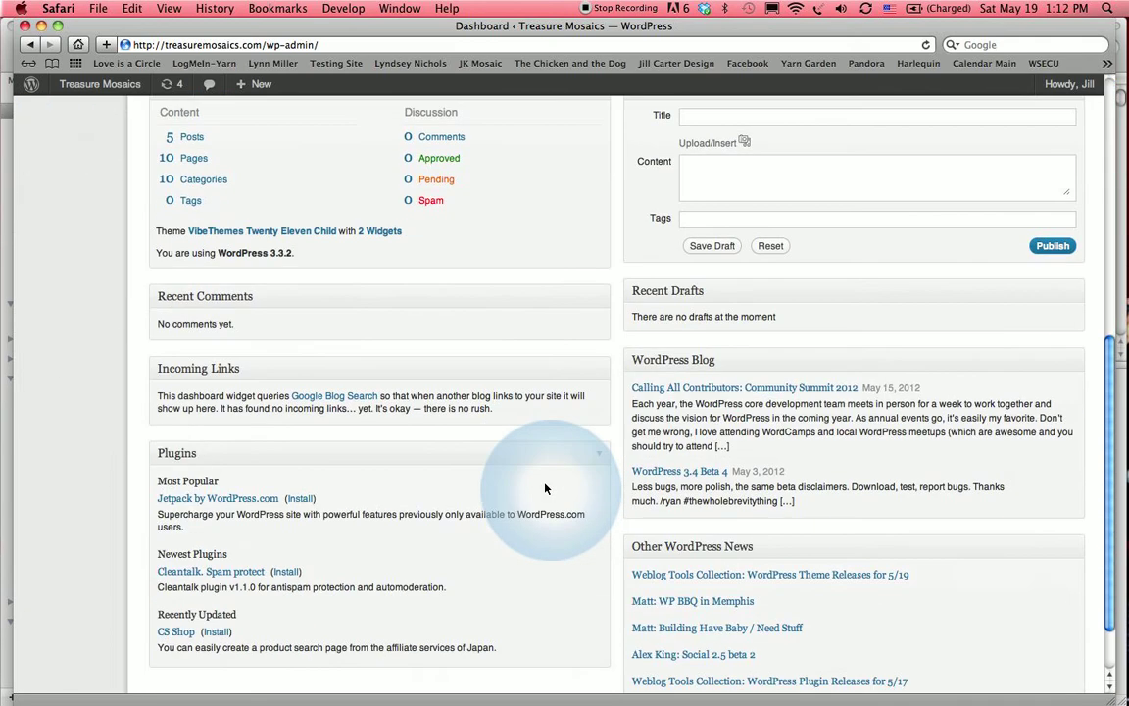
{"action": "scroll", "coordinate": [544, 480], "scroll_direction": "up", "scroll_amount": 10}
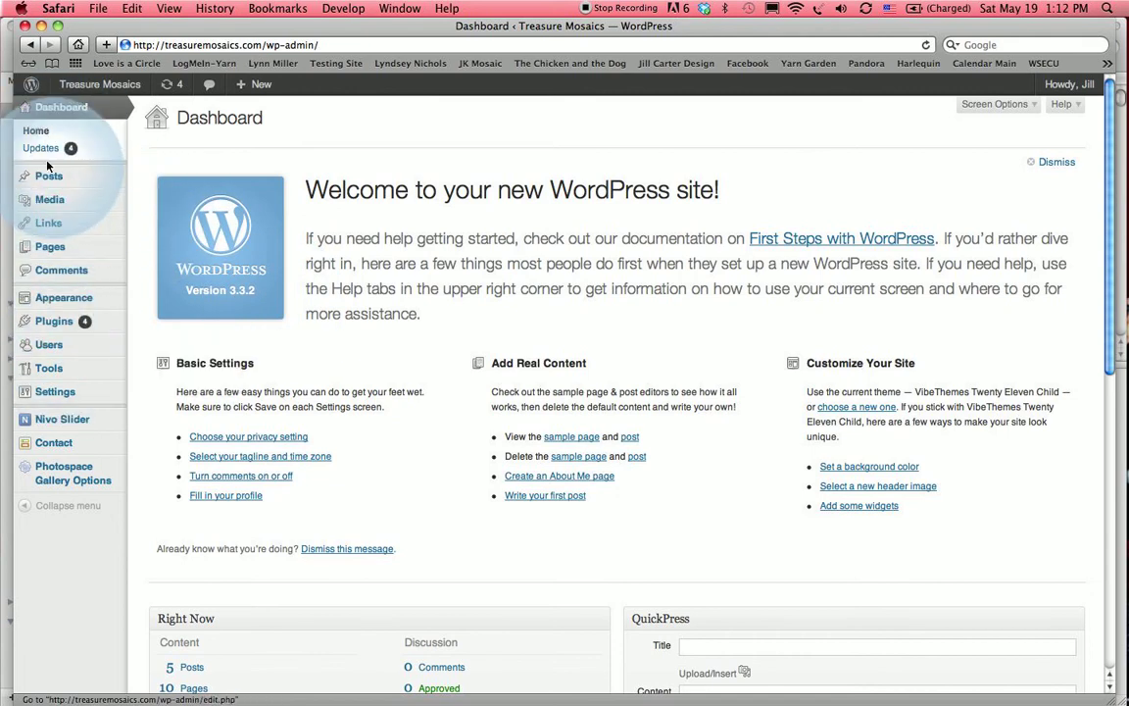
{"action": "mouse_move", "coordinate": [47, 181]}
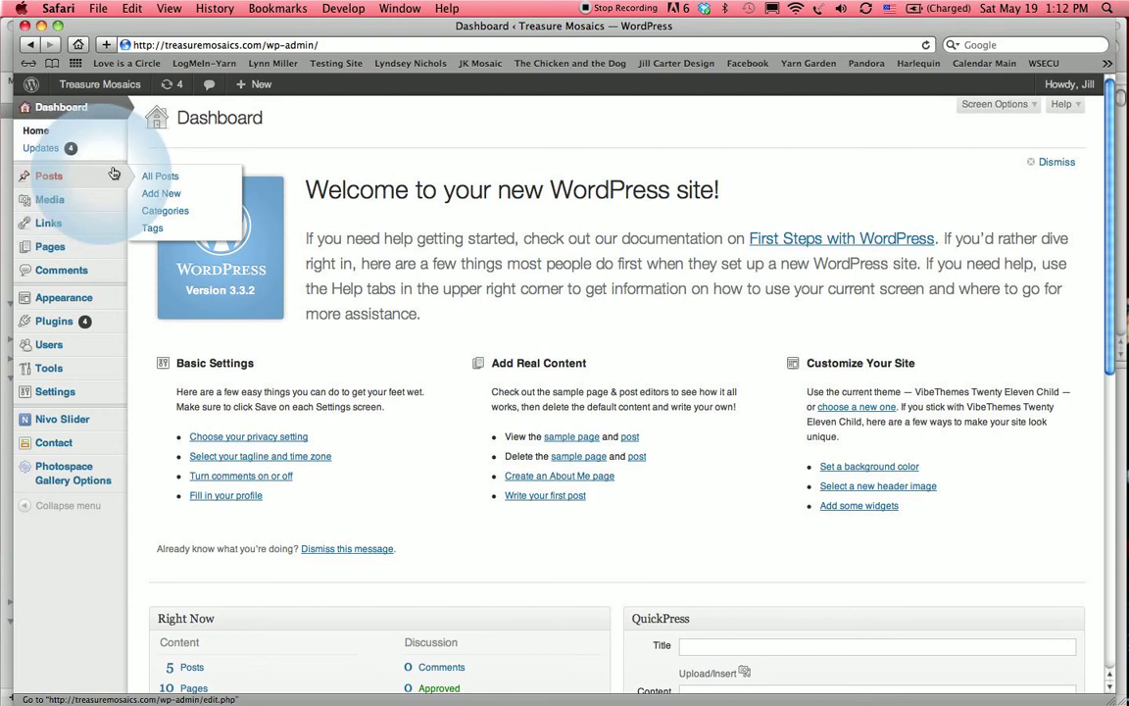
{"action": "left_click", "coordinate": [161, 177]}
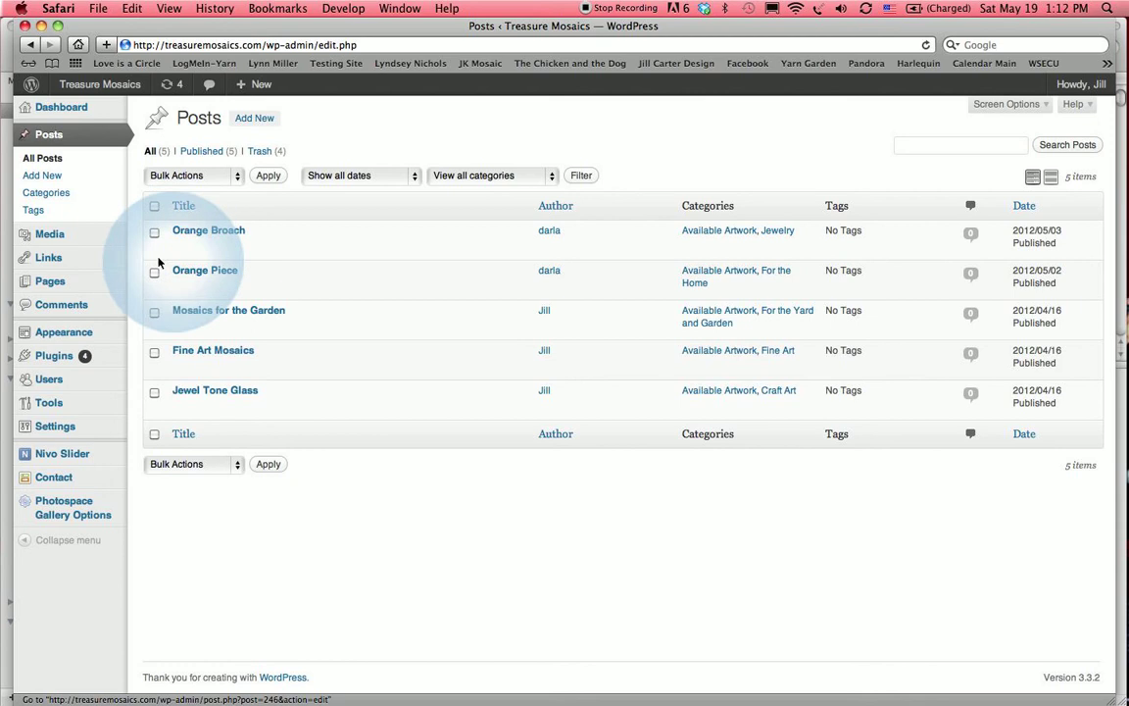
- Bring up the list of all pages on the site
{"action": "mouse_move", "coordinate": [44, 248]}
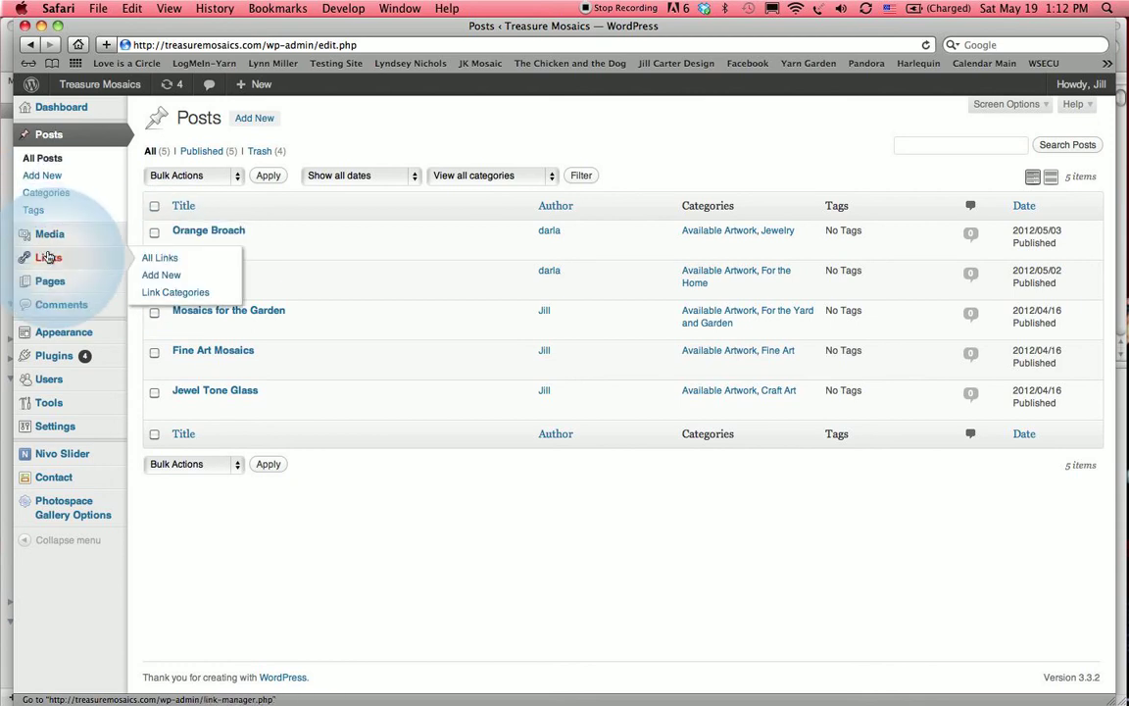
{"action": "mouse_move", "coordinate": [43, 284]}
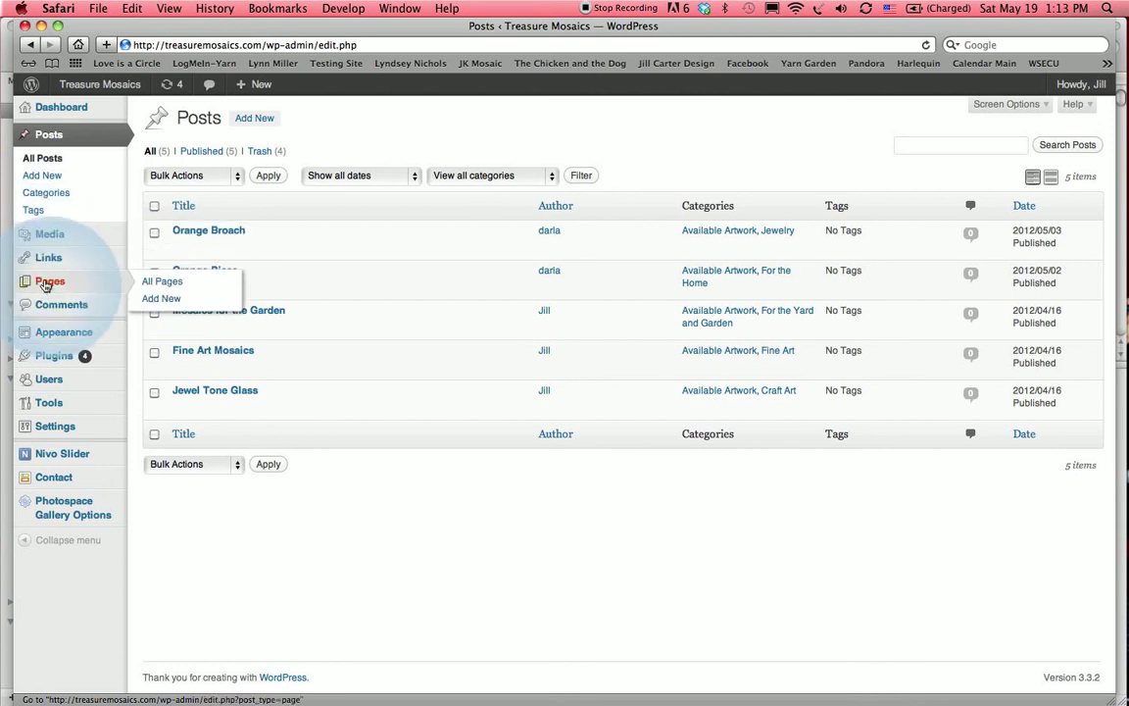
{"action": "left_click", "coordinate": [147, 283]}
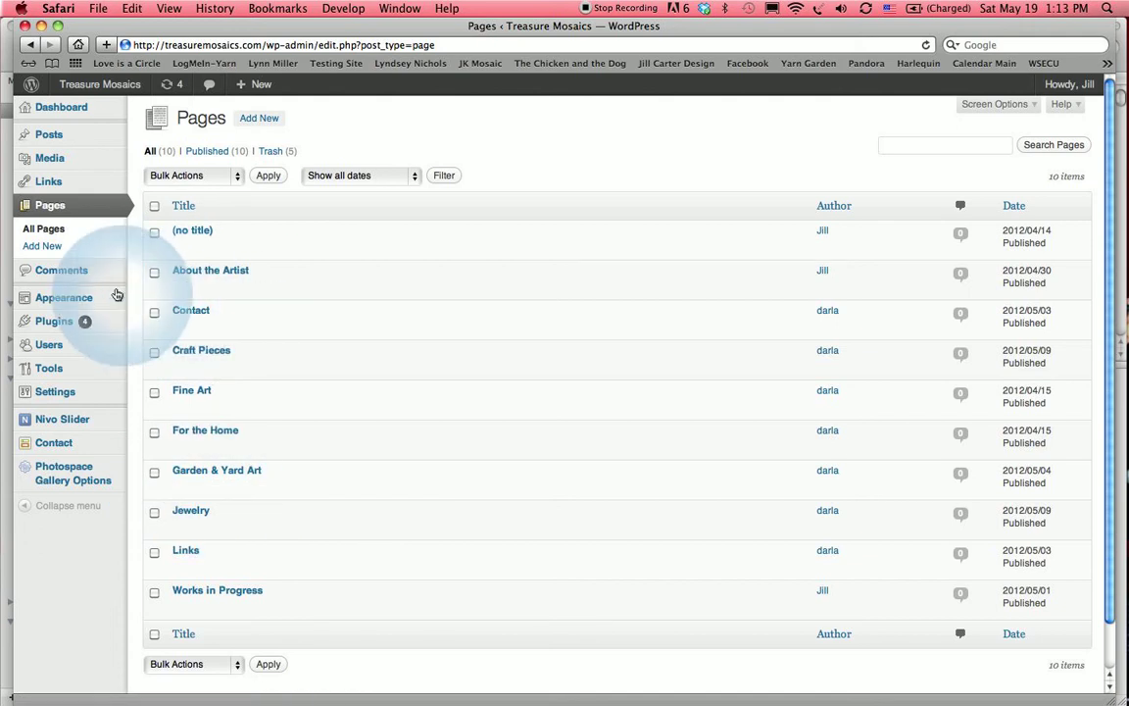
- Open the site's Main Menu for editing and view the details of its Craft Pieces item
{"action": "mouse_move", "coordinate": [72, 295]}
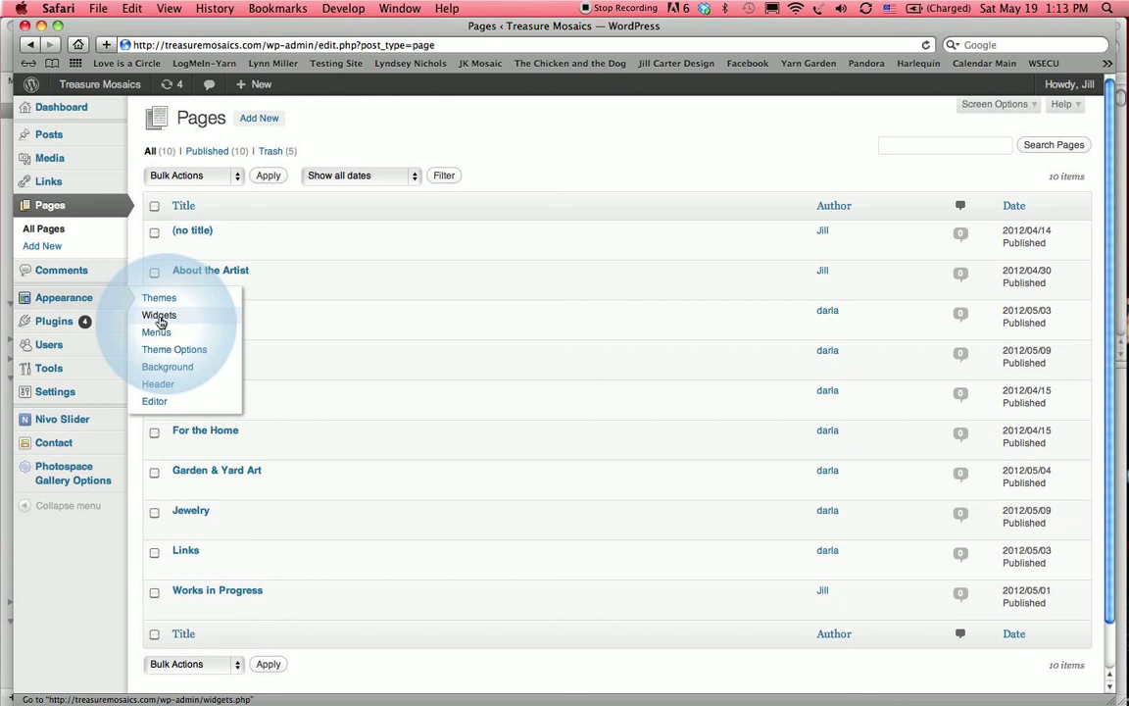
{"action": "left_click", "coordinate": [156, 332]}
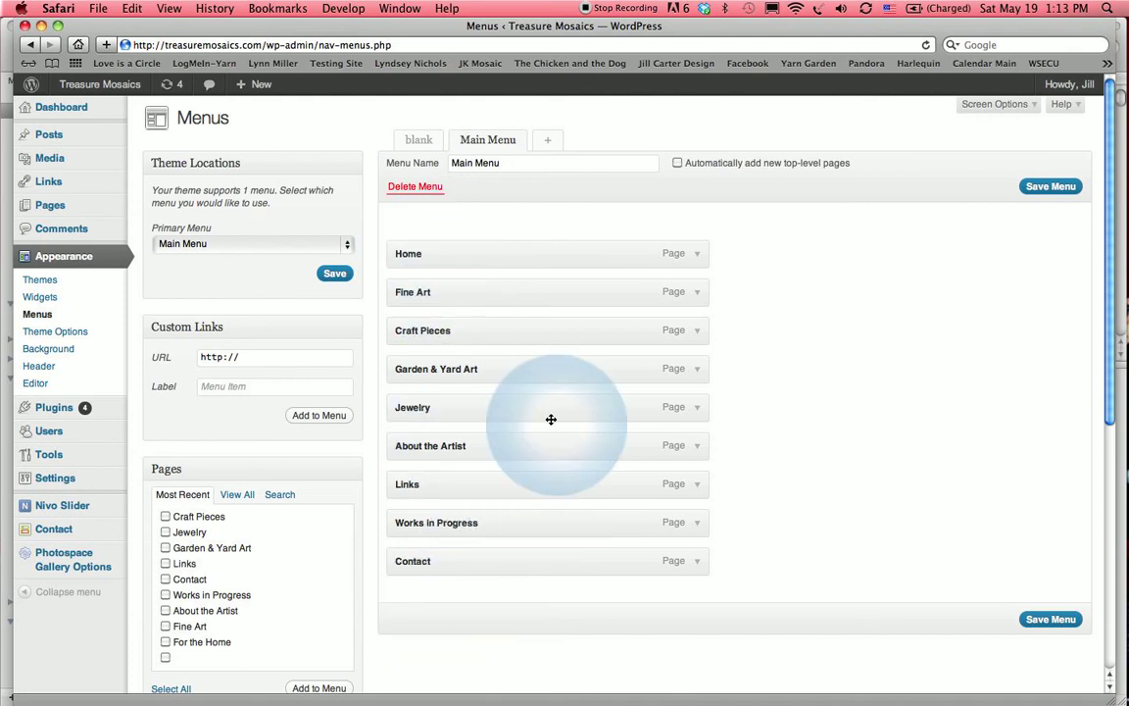
{"action": "left_click", "coordinate": [700, 335]}
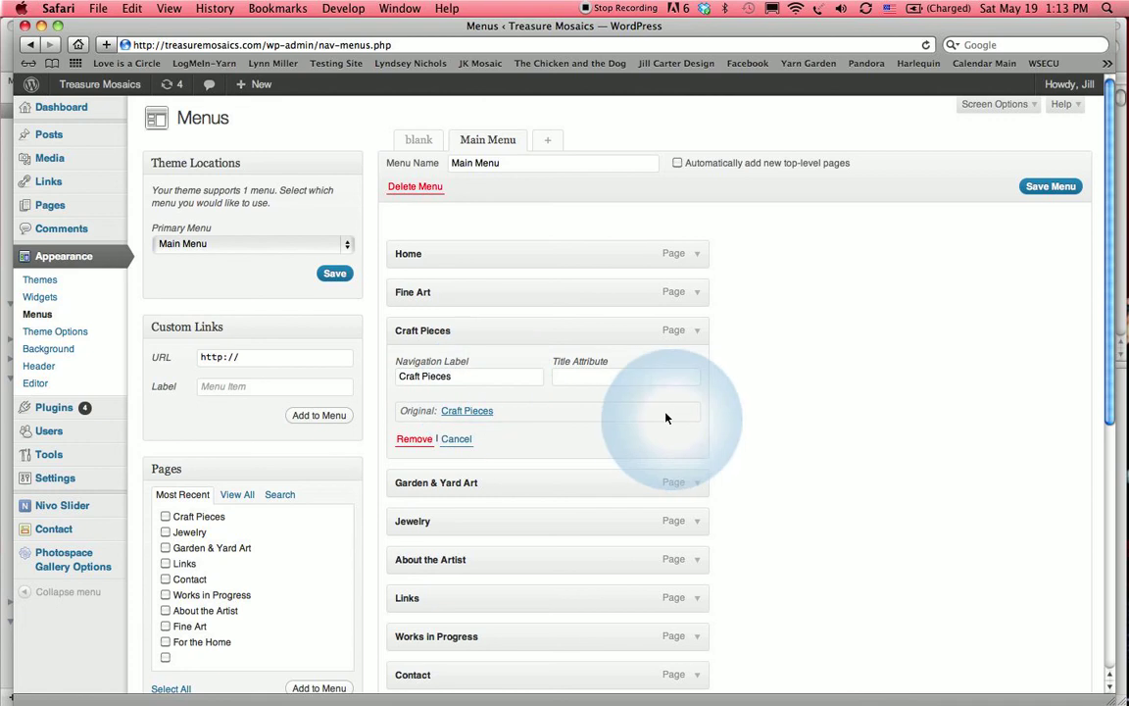
{"action": "left_click", "coordinate": [700, 333]}
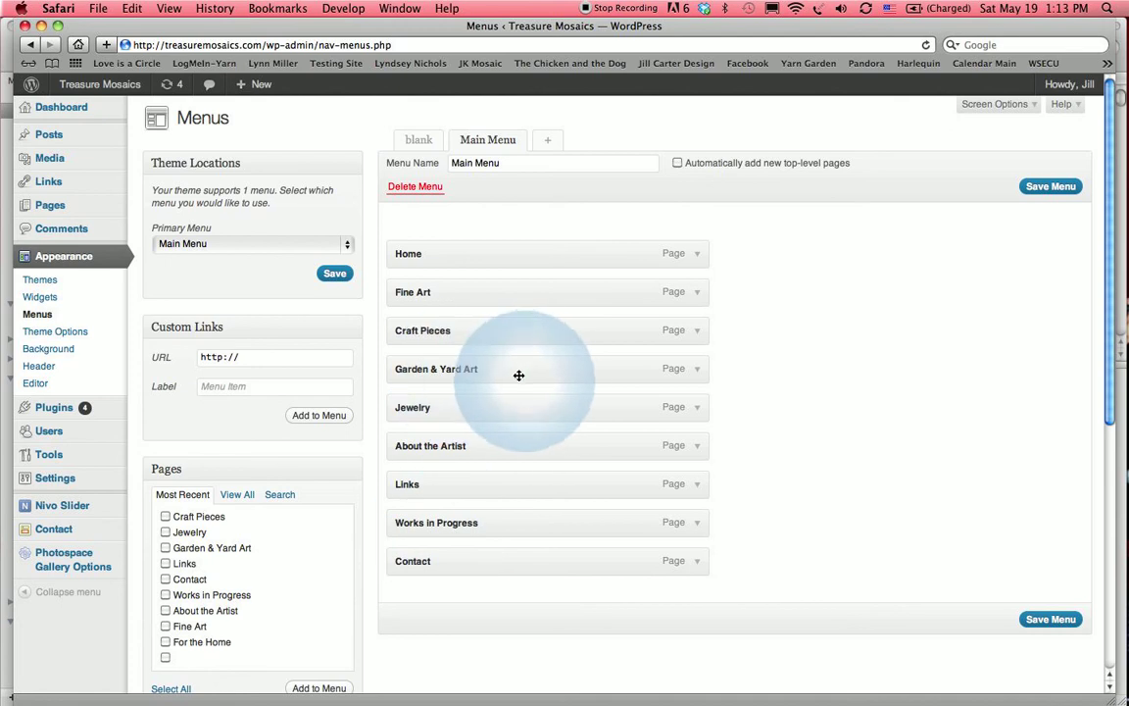
- Try moving the Garden & Yard Art item above Craft Pieces and nesting it as a sub-item, restoring its original place each time
{"action": "left_click_drag", "start_coordinate": [522, 369], "coordinate": [512, 325]}
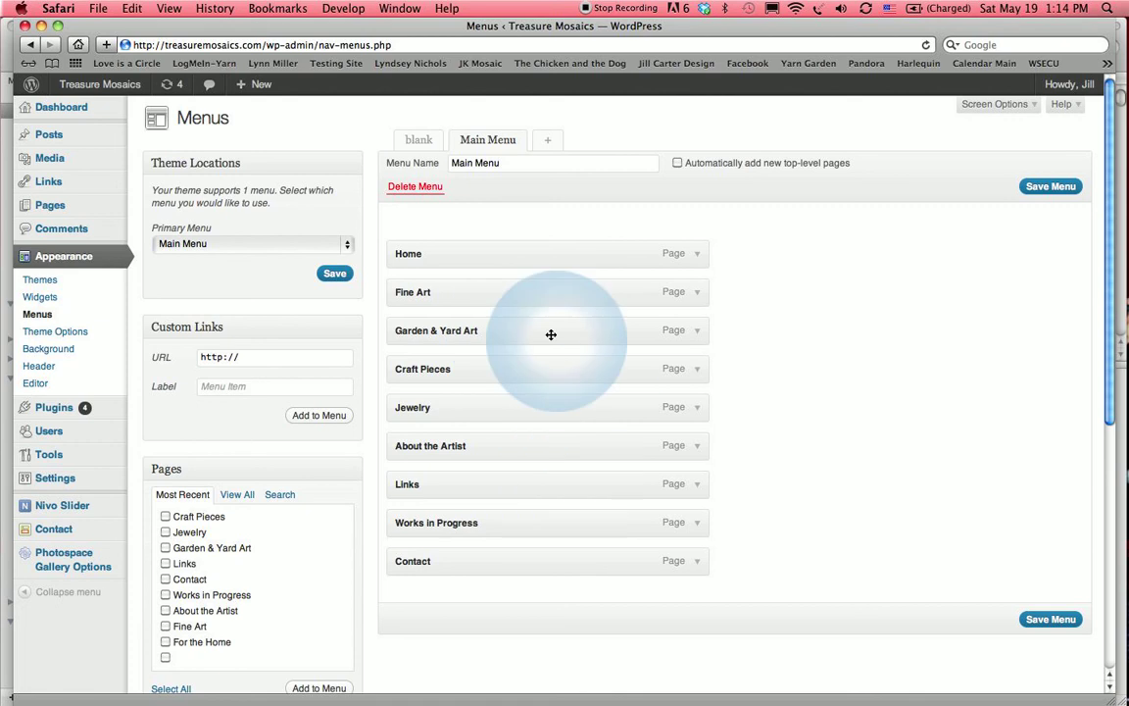
{"action": "left_click_drag", "start_coordinate": [550, 333], "coordinate": [549, 372]}
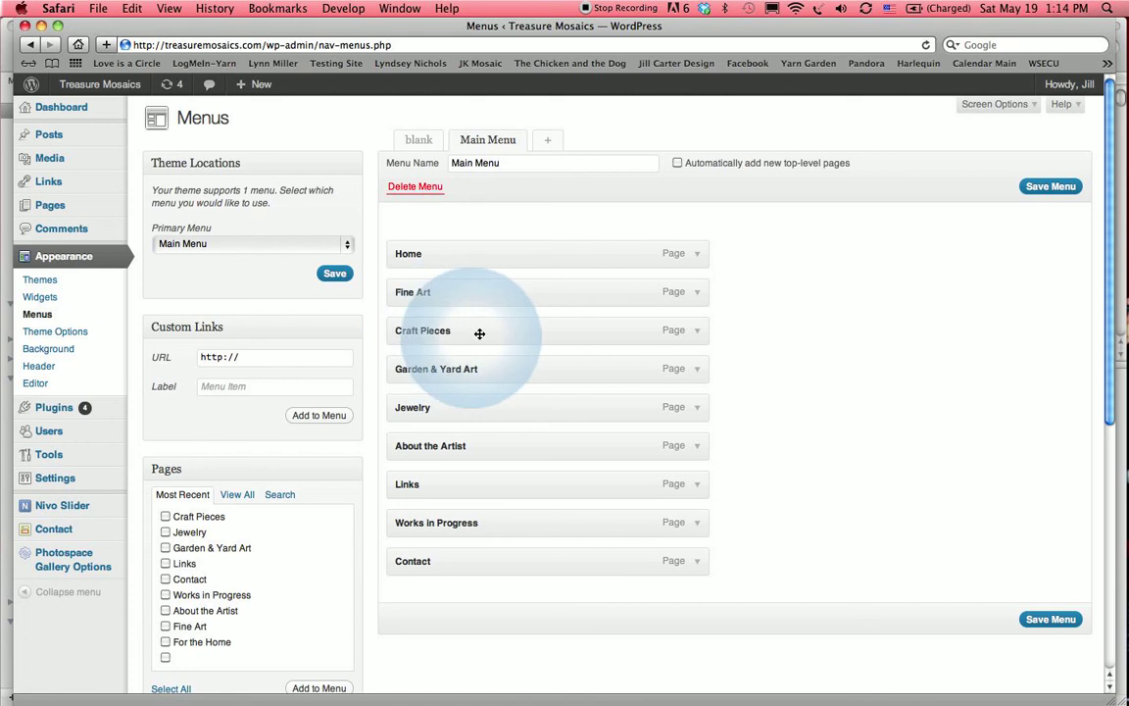
{"action": "left_click_drag", "start_coordinate": [509, 367], "coordinate": [540, 368]}
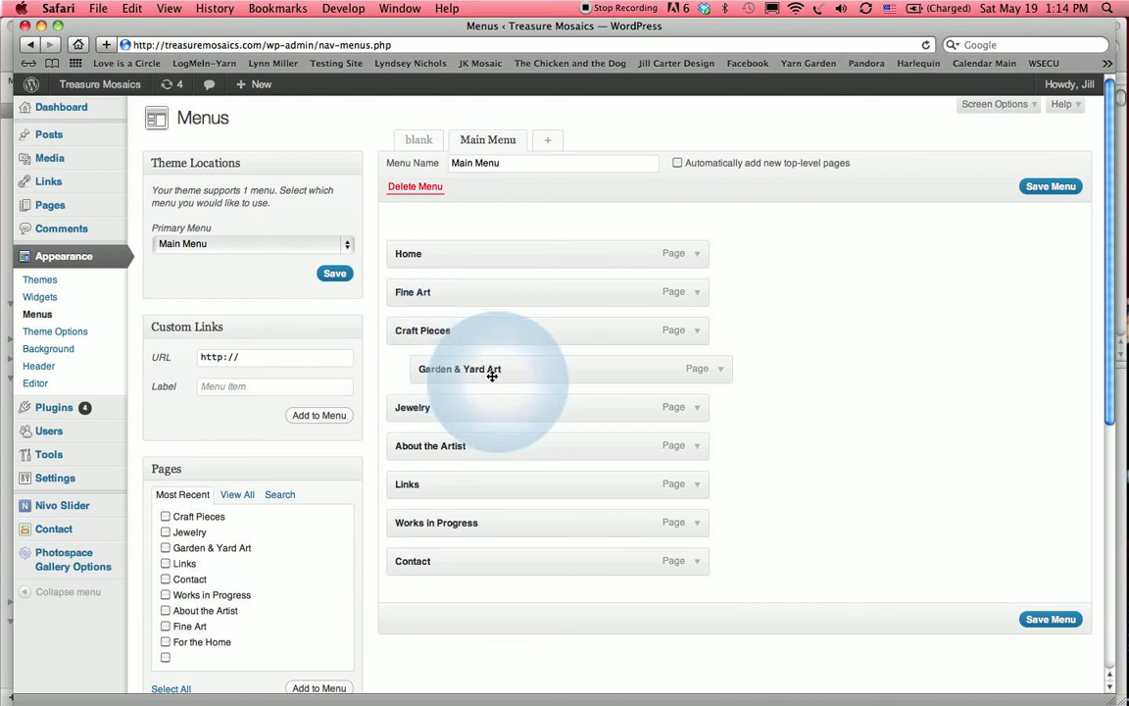
{"action": "left_click_drag", "start_coordinate": [522, 371], "coordinate": [504, 373]}
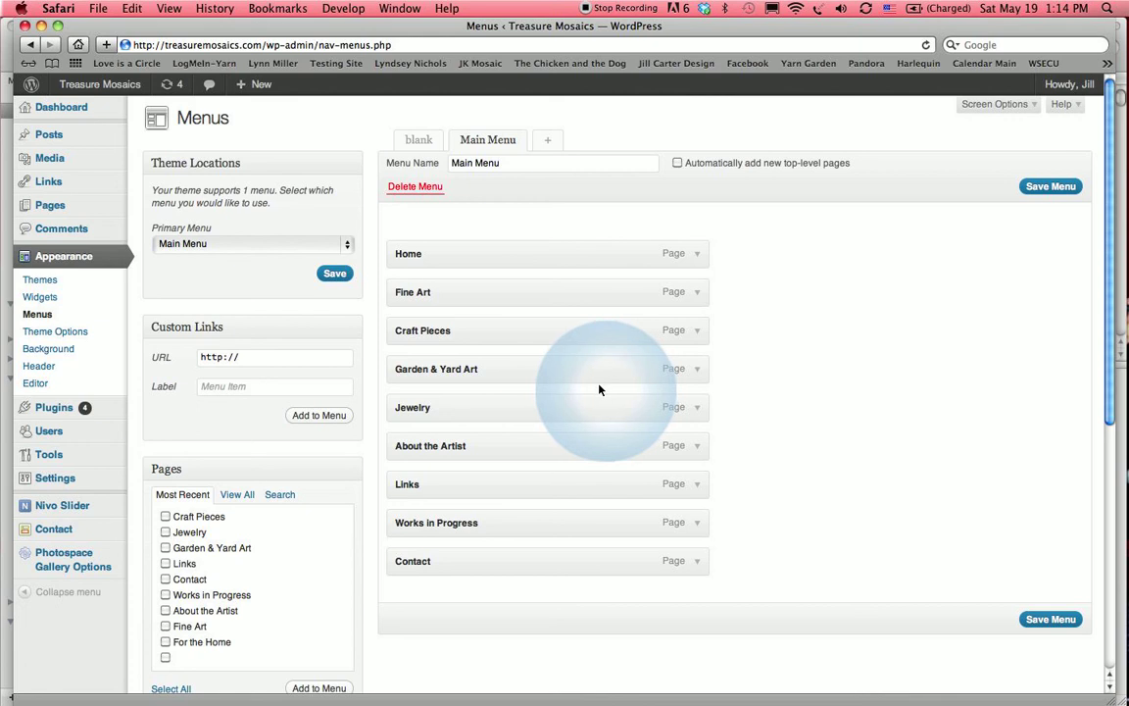
- Save the Main Menu
{"action": "scroll", "coordinate": [537, 391], "scroll_direction": "down", "scroll_amount": 2}
{"action": "scroll", "coordinate": [537, 391], "scroll_direction": "up", "scroll_amount": 2}
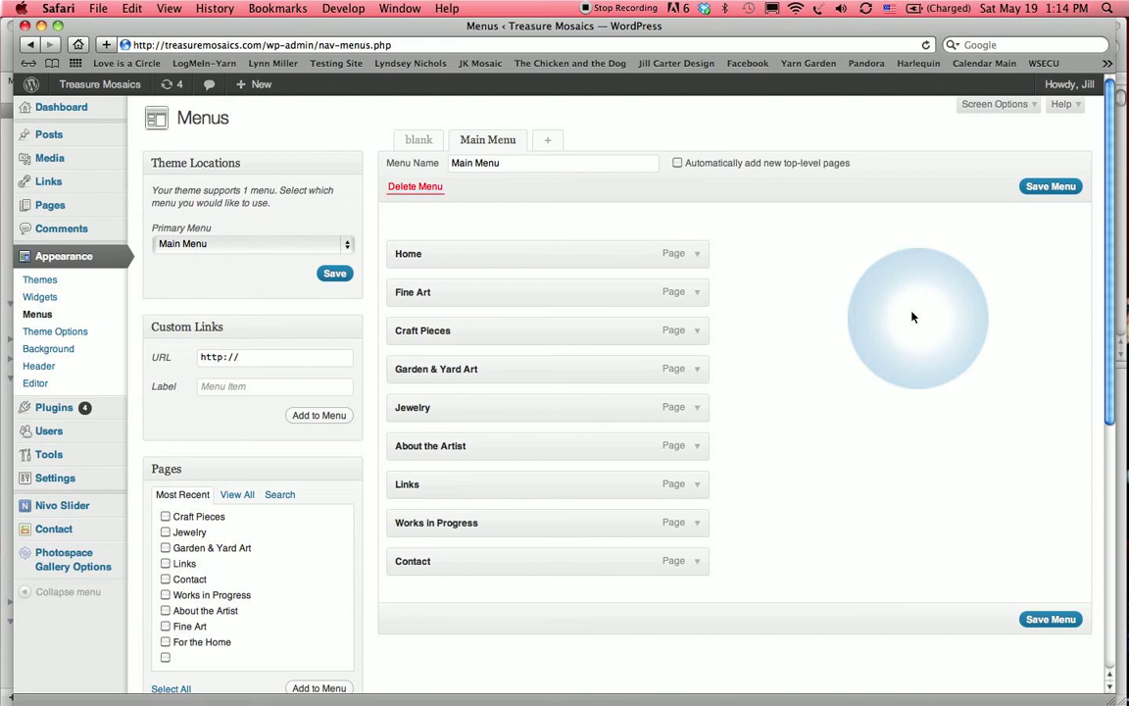
{"action": "left_click", "coordinate": [1048, 188]}
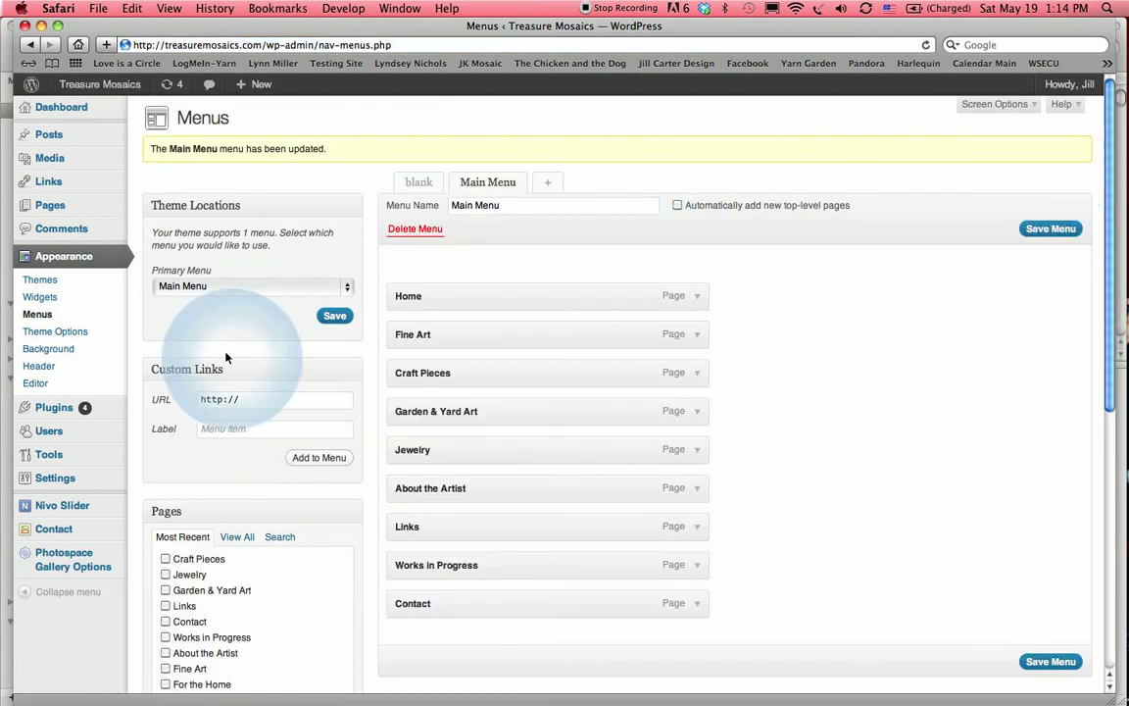
- Open the Home Page Slide Show from the Nivo Slider list for editing
{"action": "scroll", "coordinate": [120, 331], "scroll_direction": "down", "scroll_amount": 3}
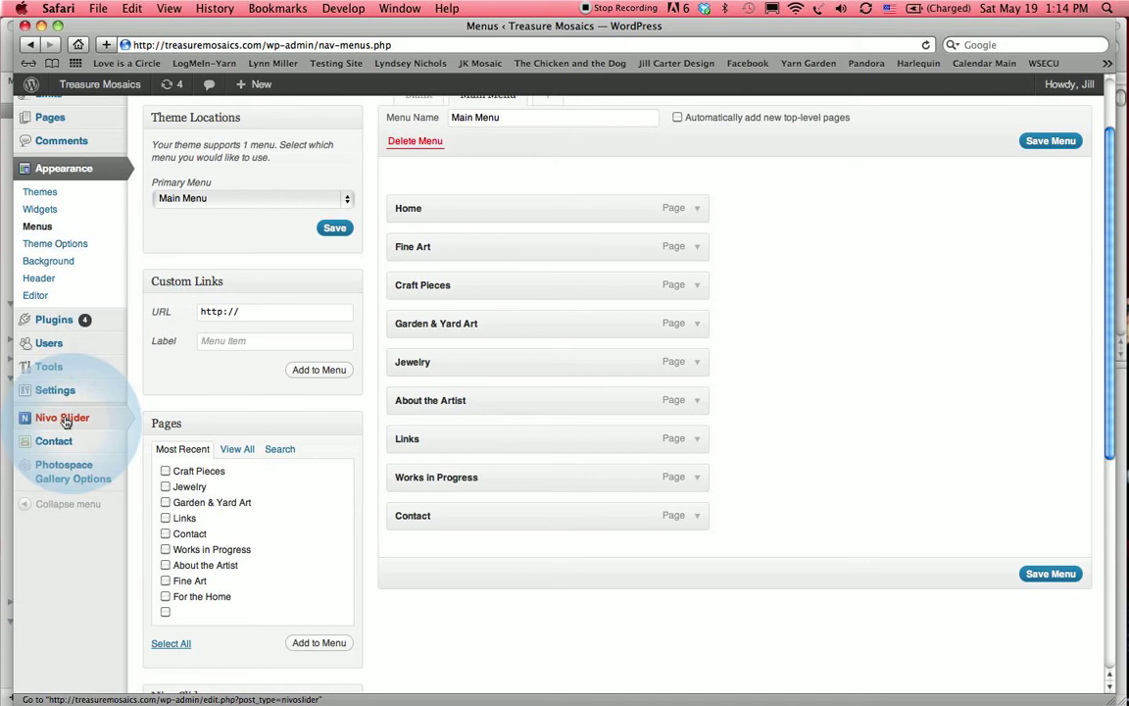
{"action": "scroll", "coordinate": [68, 373], "scroll_direction": "down", "scroll_amount": 3}
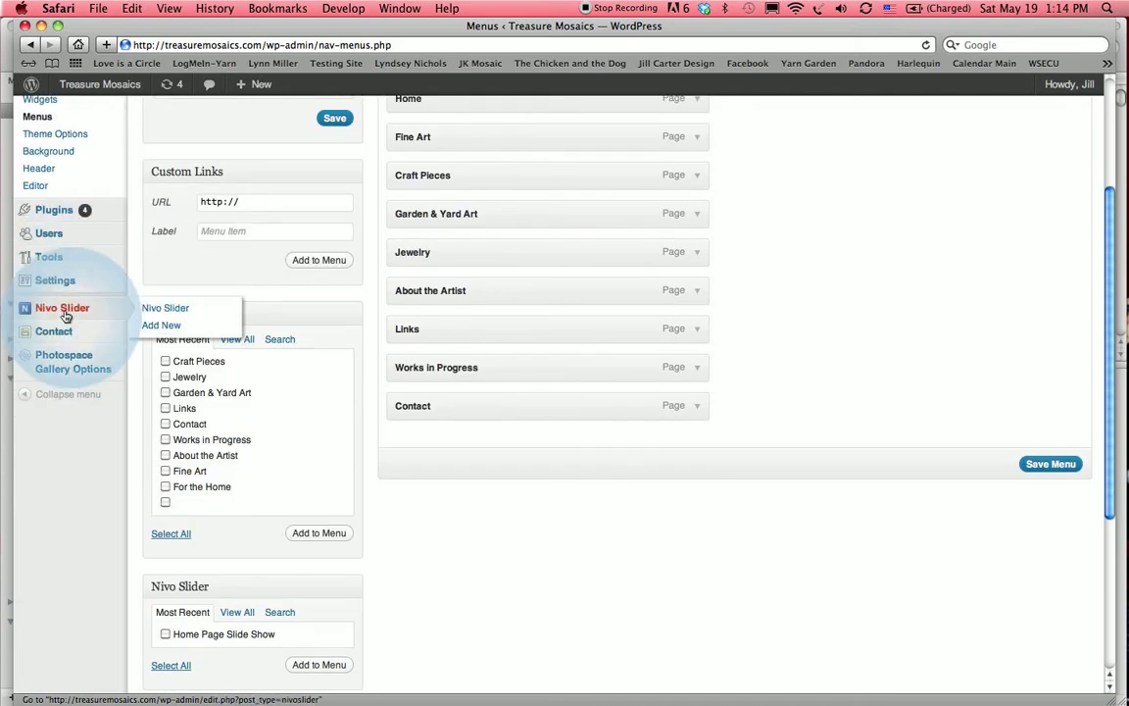
{"action": "left_click", "coordinate": [149, 310]}
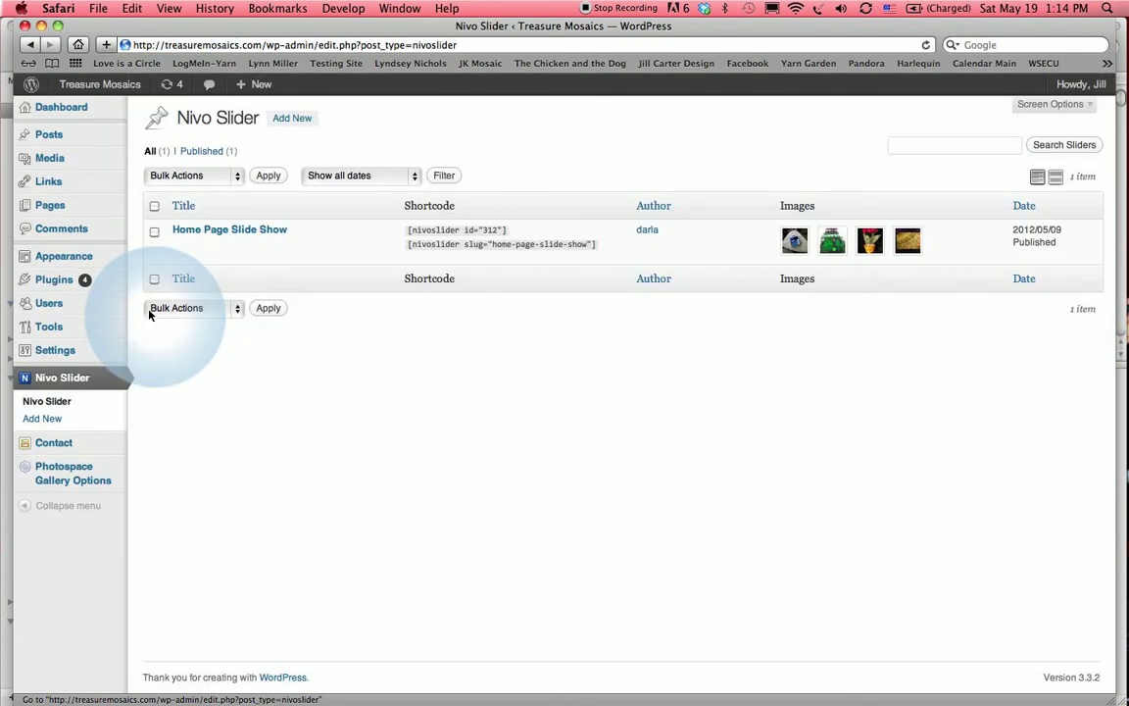
{"action": "mouse_move", "coordinate": [201, 241]}
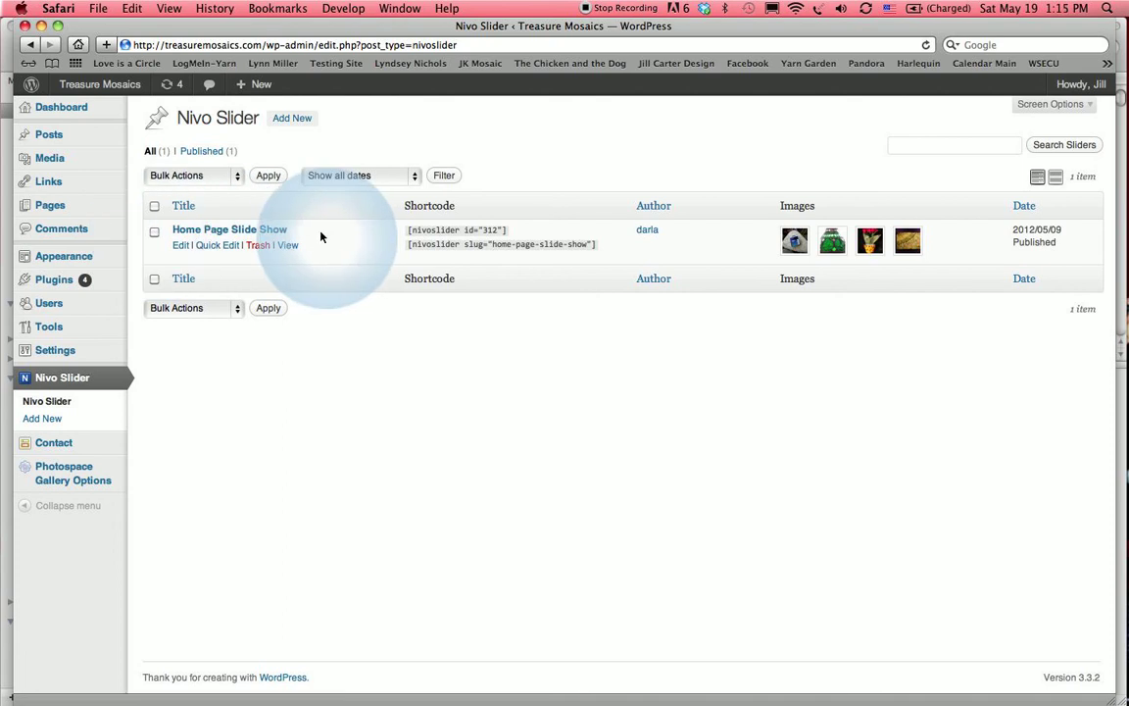
{"action": "left_click", "coordinate": [182, 246]}
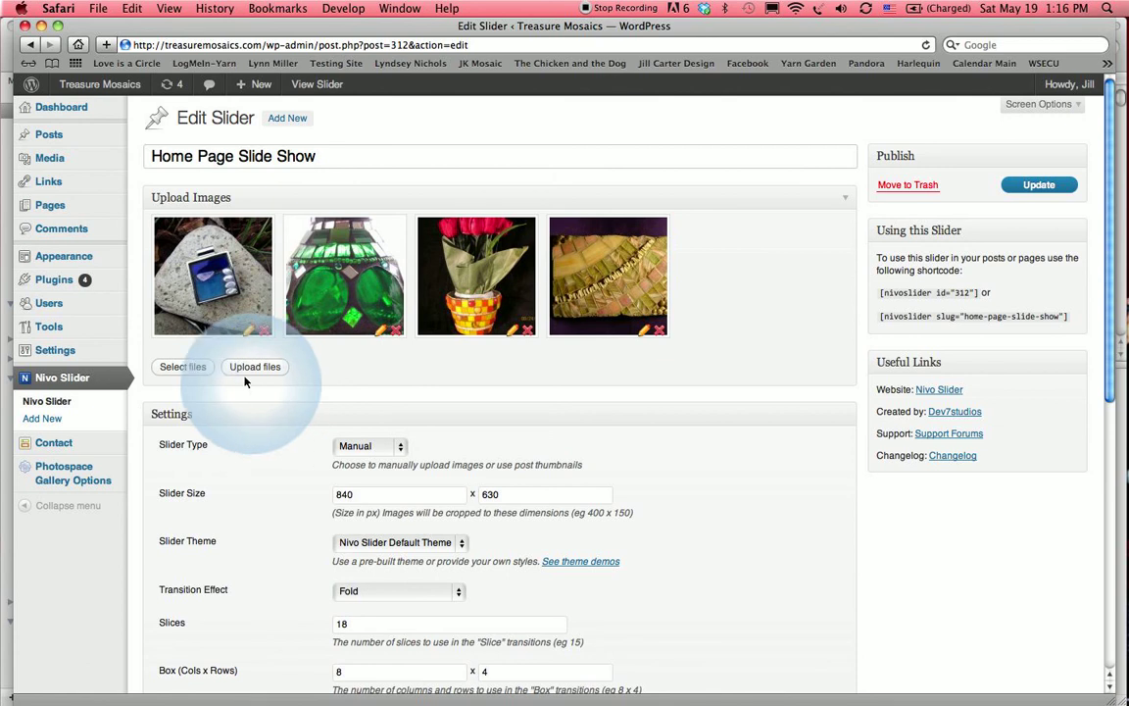
- Upload blue decant.jpg from the sample photos folder to the Home Page Slide Show
{"action": "left_click", "coordinate": [182, 367]}
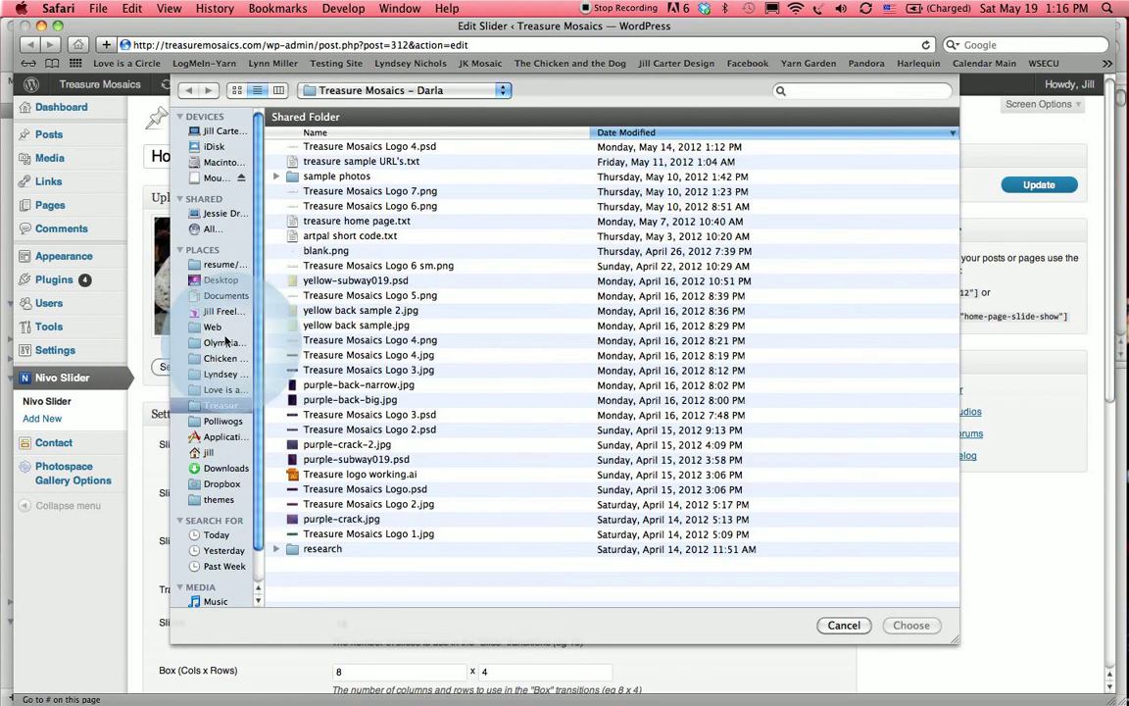
{"action": "left_click", "coordinate": [276, 177]}
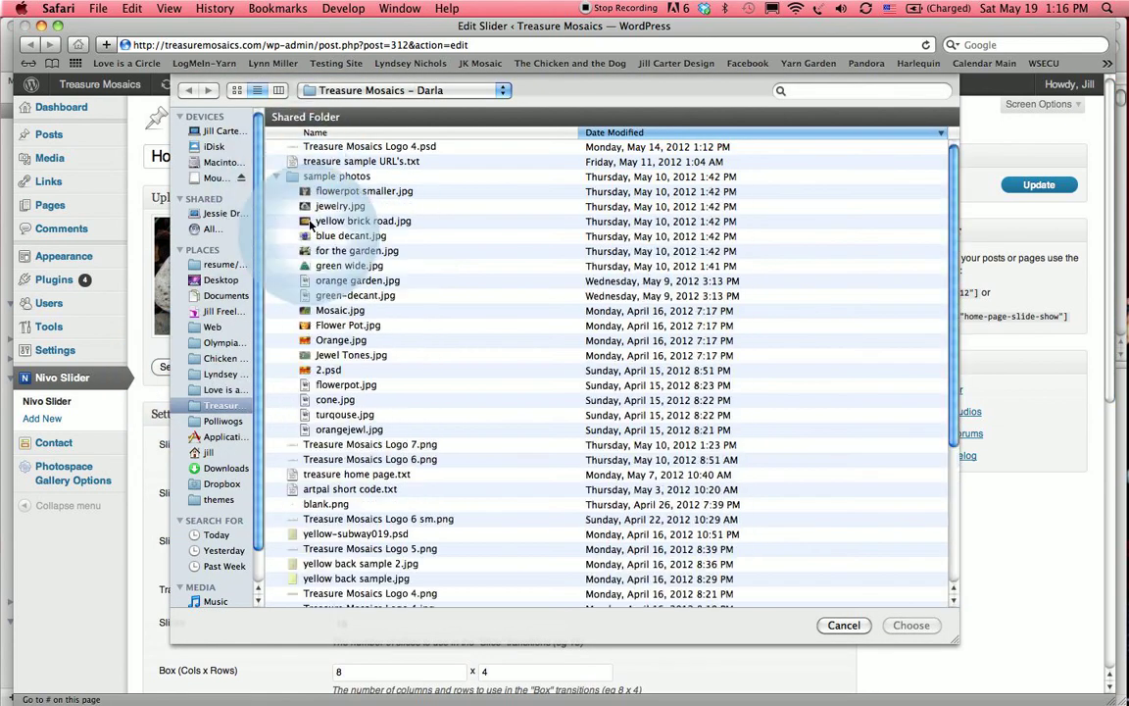
{"action": "left_click", "coordinate": [363, 236]}
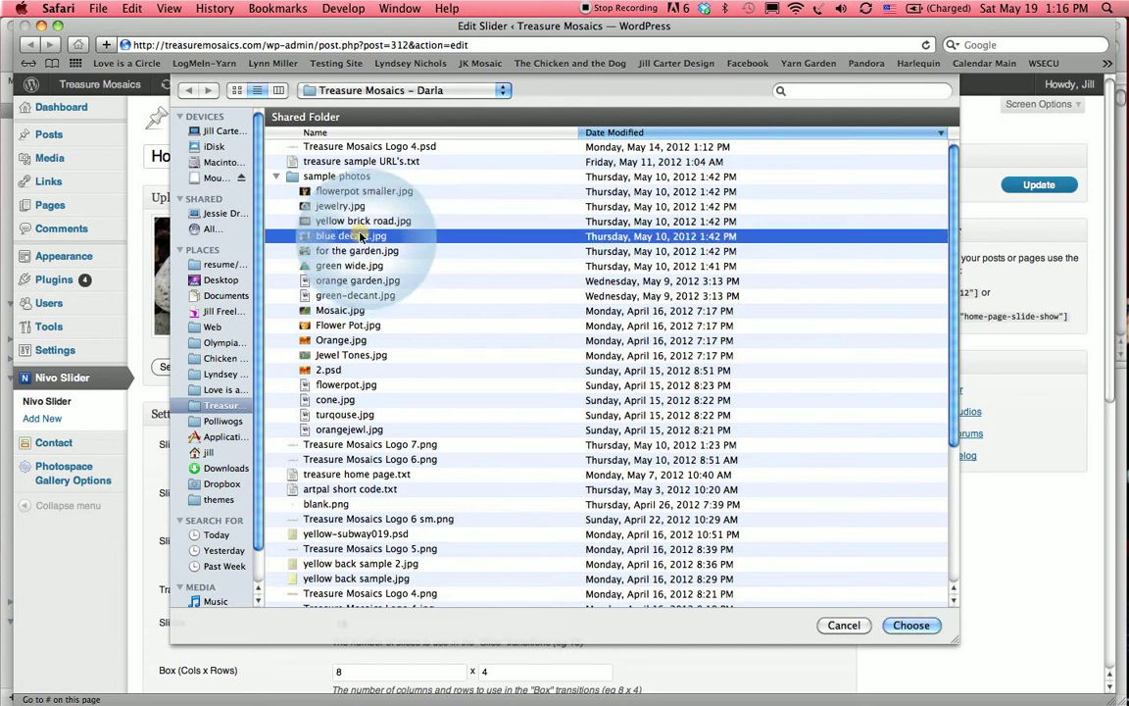
{"action": "left_click", "coordinate": [914, 625]}
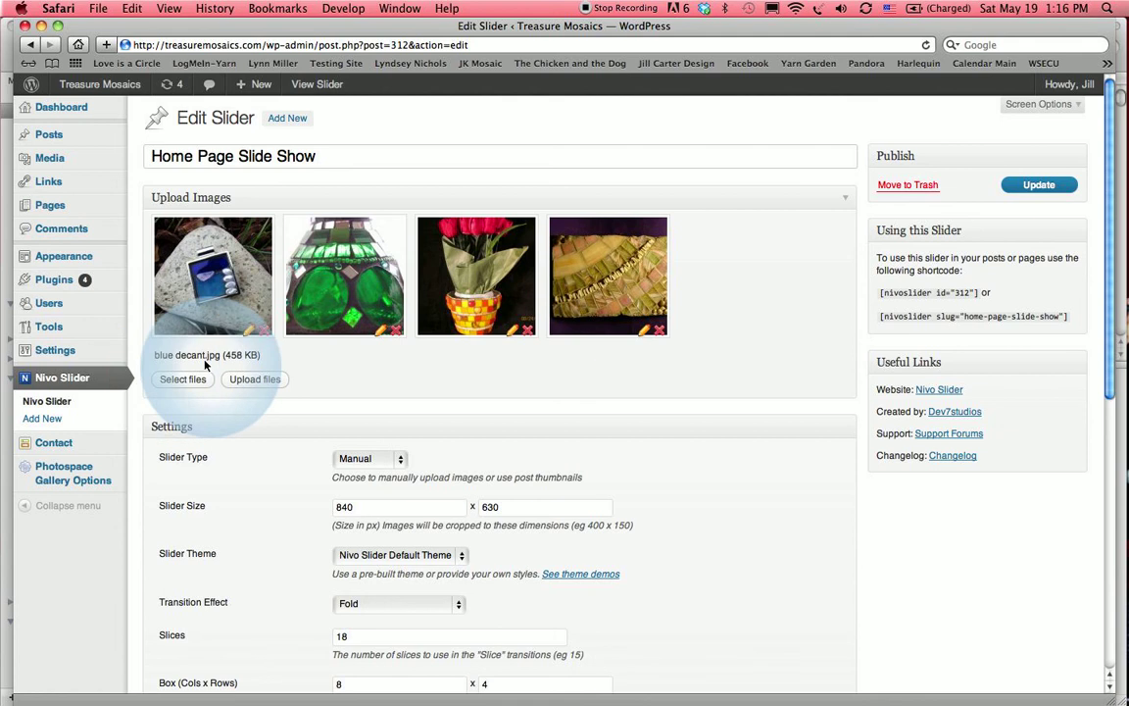
{"action": "left_click", "coordinate": [259, 381]}
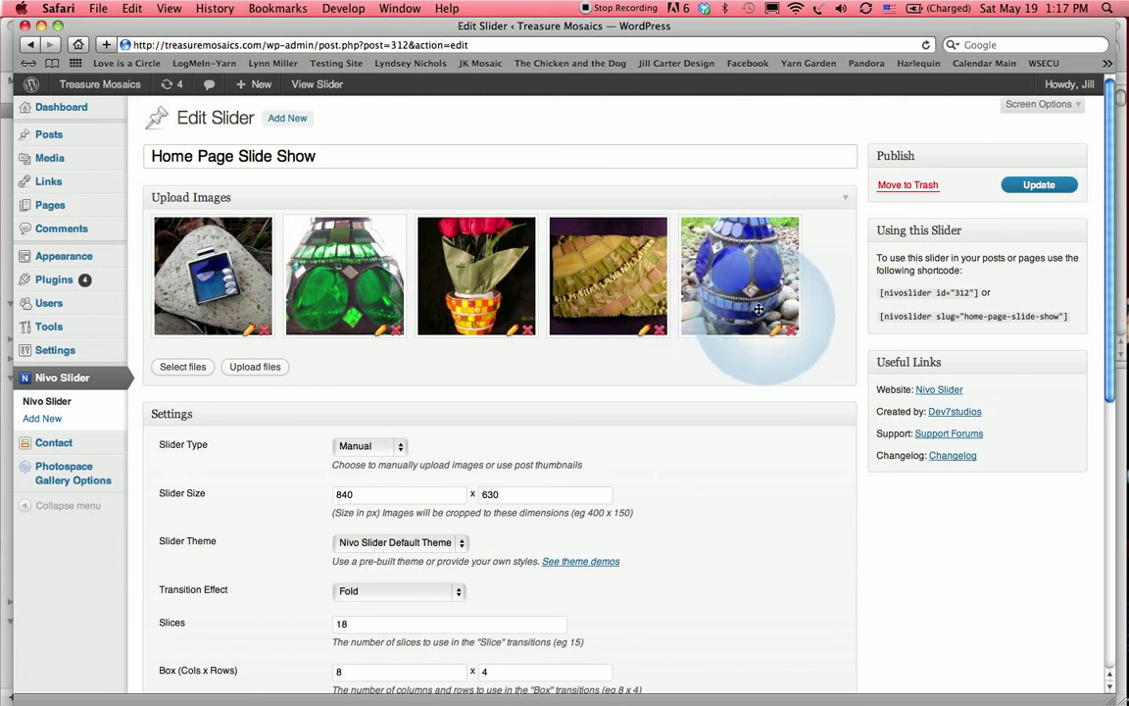
- Reorder the slide show so the blue mosaic image is second, between the pendant and the green mosaic
{"action": "left_click_drag", "start_coordinate": [752, 304], "coordinate": [459, 306]}
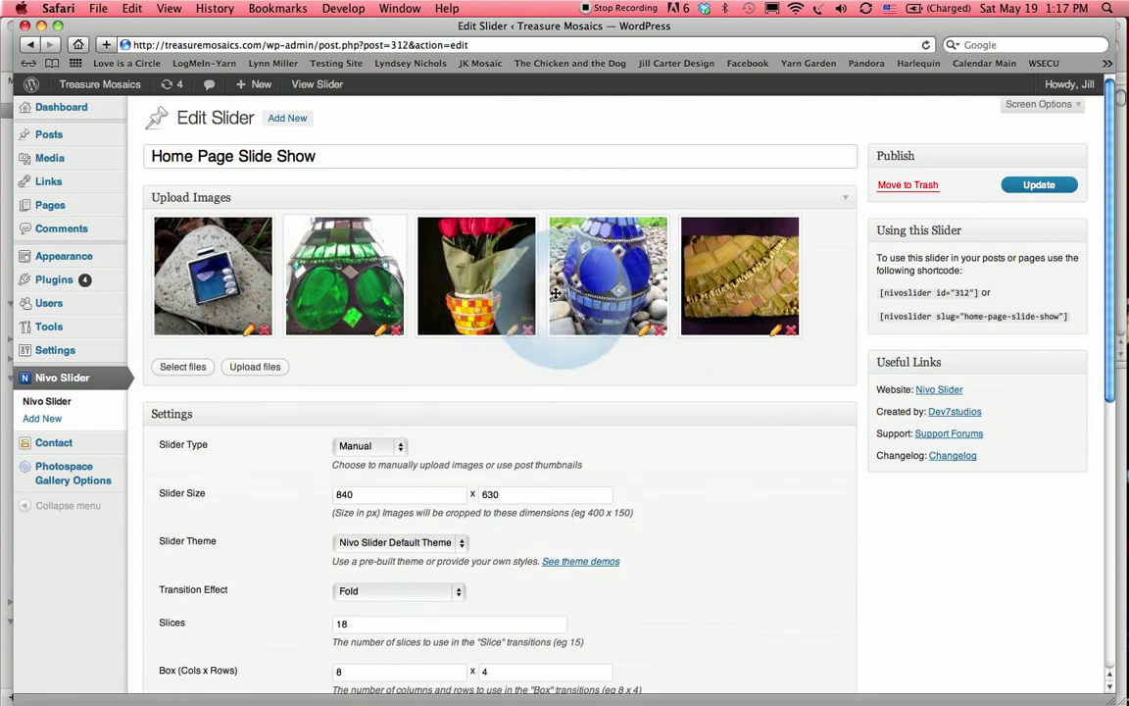
{"action": "left_click_drag", "start_coordinate": [590, 329], "coordinate": [334, 289]}
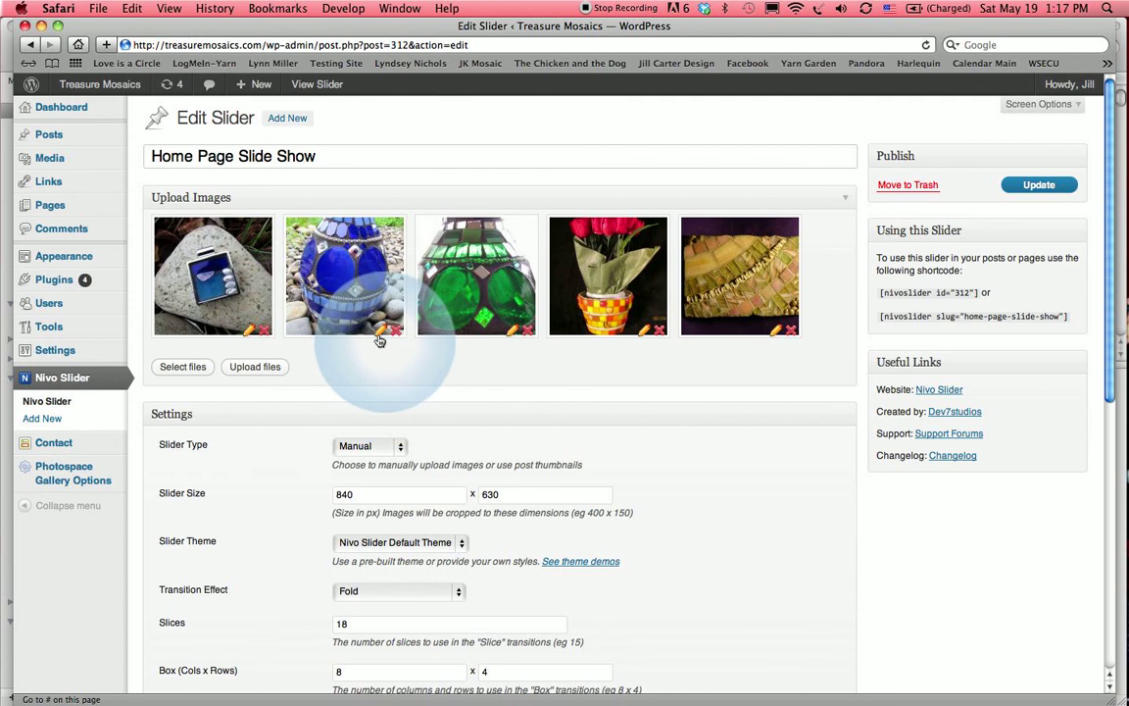
- Give the blue mosaic image in the slide show the caption Craft Art Gallery and save the image changes
{"action": "left_click", "coordinate": [381, 332]}
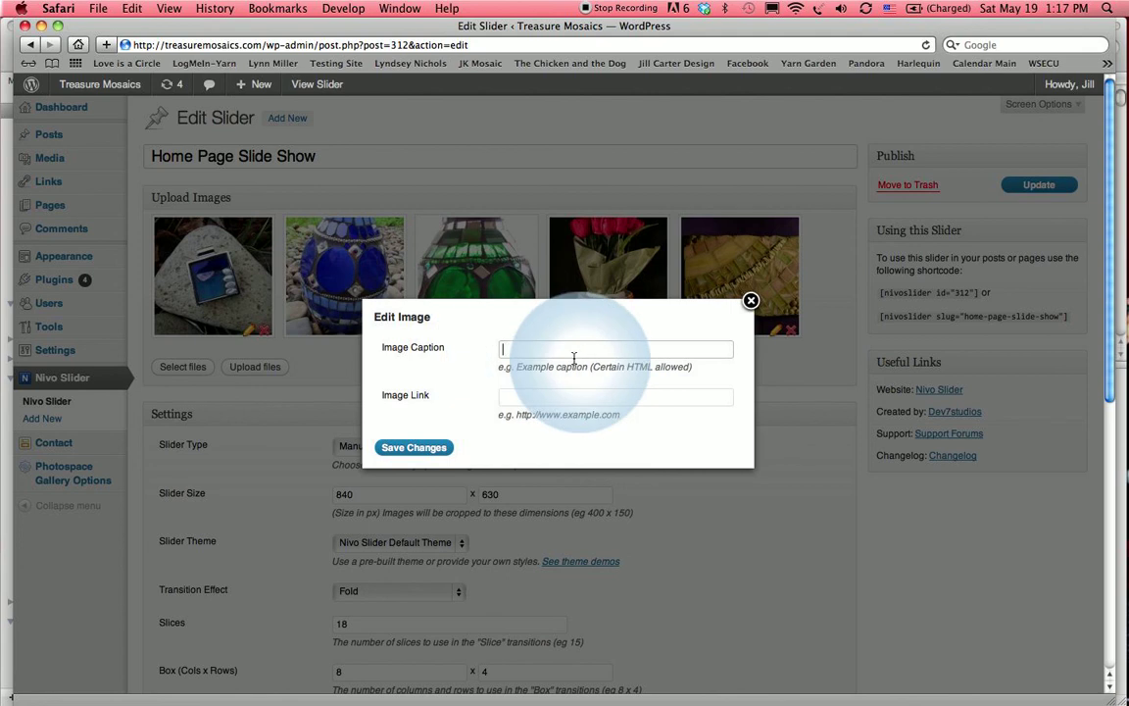
{"action": "type", "text": "Craft Art Gallery"}
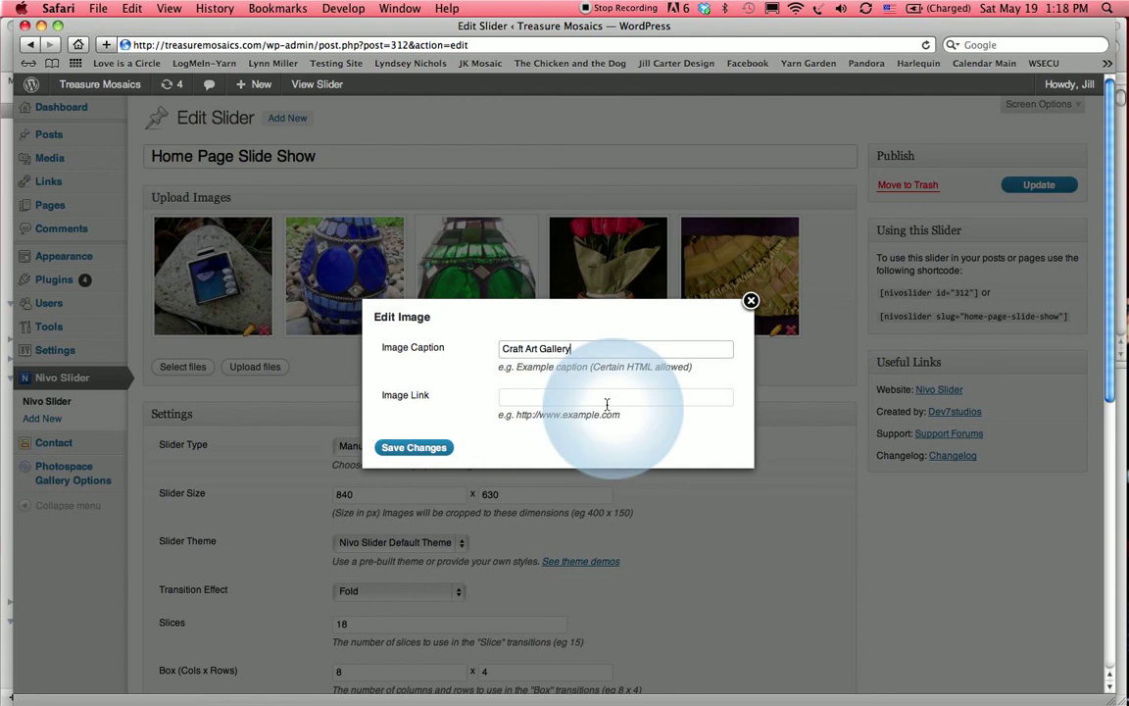
{"action": "left_click", "coordinate": [414, 447]}
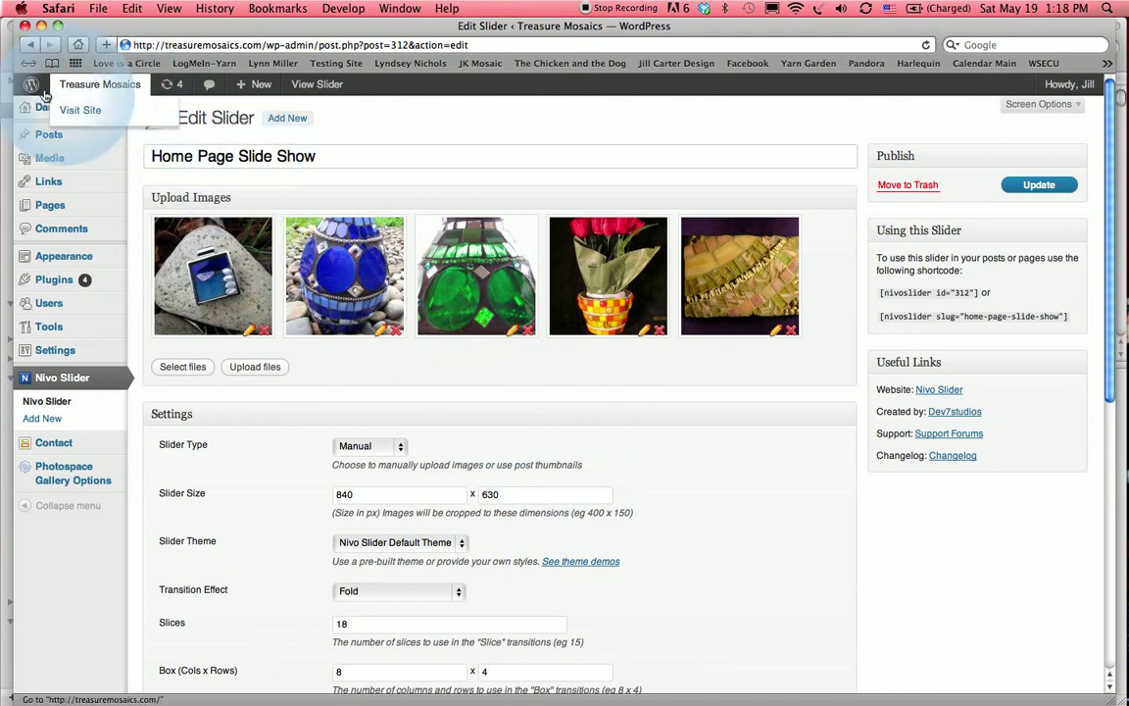
- Open the live Treasure Mosaics site in a new browser tab alongside the slider editor
{"action": "mouse_move", "coordinate": [120, 90]}
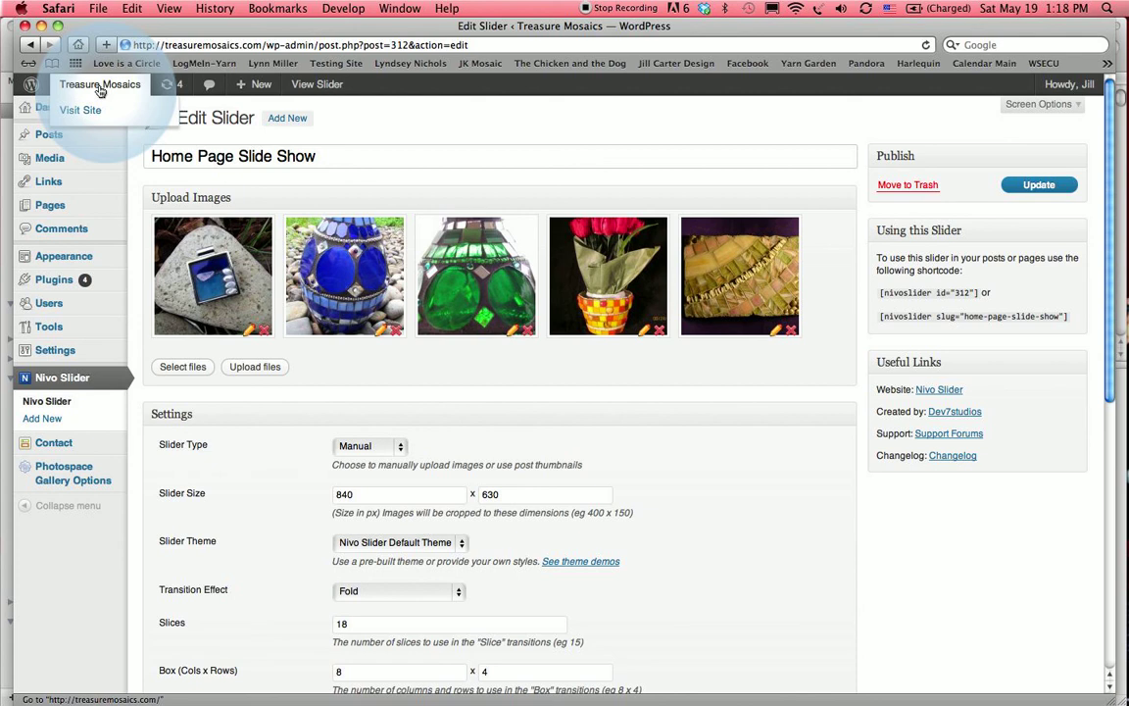
{"action": "right_click", "coordinate": [100, 90]}
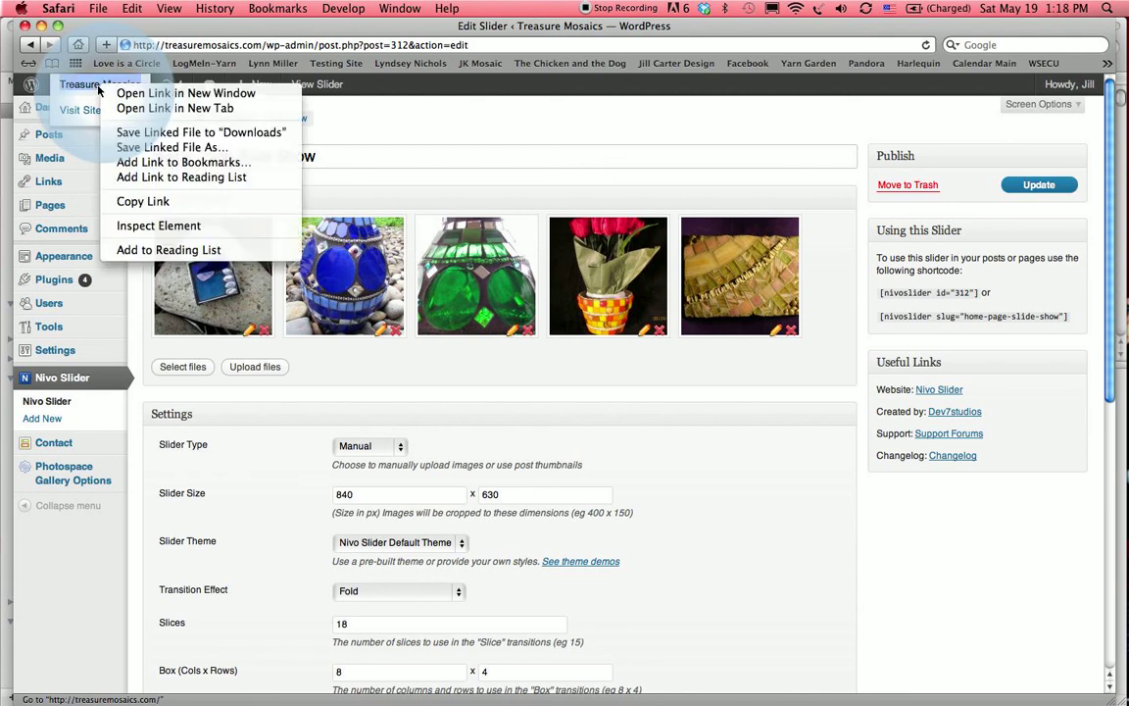
{"action": "left_click", "coordinate": [167, 108]}
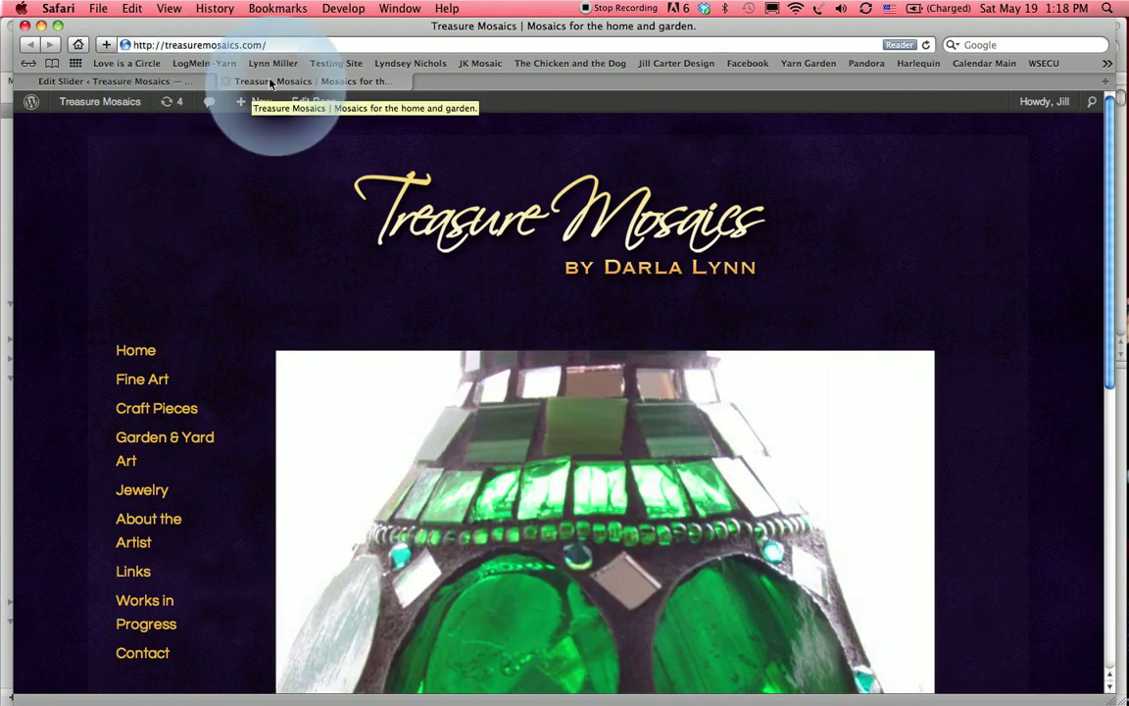
{"action": "left_click", "coordinate": [142, 82]}
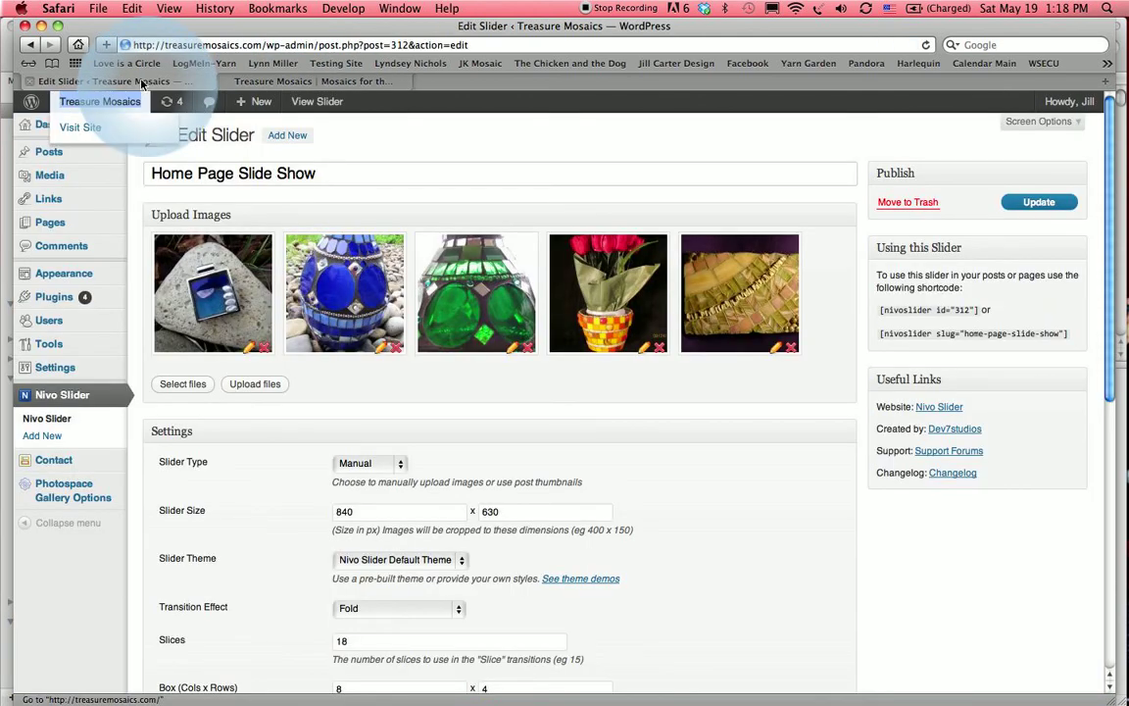
{"action": "left_click", "coordinate": [306, 83]}
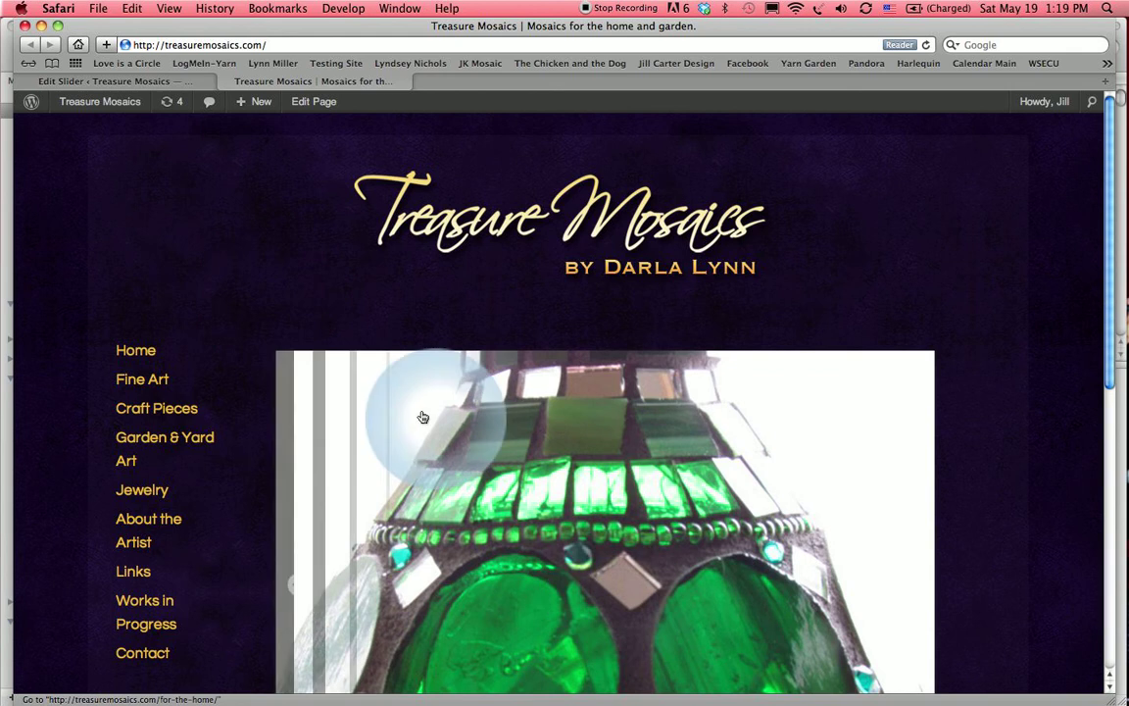
- Open the Craft Pieces page on the live site and copy its web address
{"action": "left_click", "coordinate": [156, 409]}
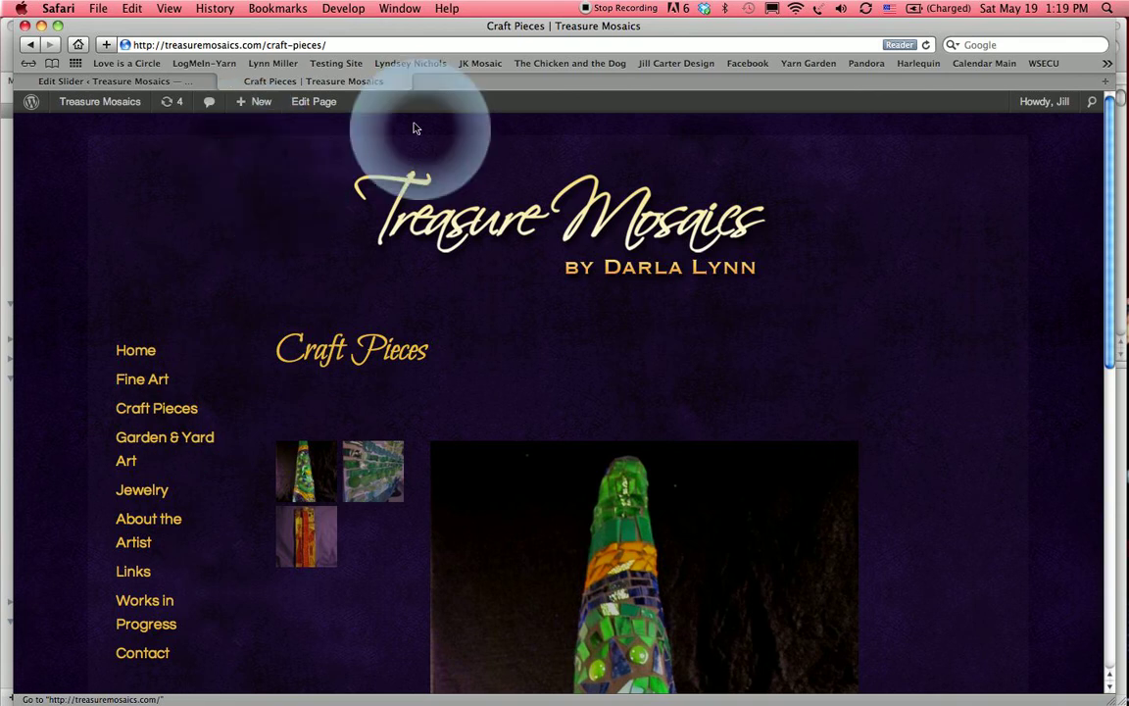
{"action": "scroll", "coordinate": [586, 387], "scroll_direction": "down", "scroll_amount": 3}
{"action": "scroll", "coordinate": [579, 379], "scroll_direction": "up", "scroll_amount": 3}
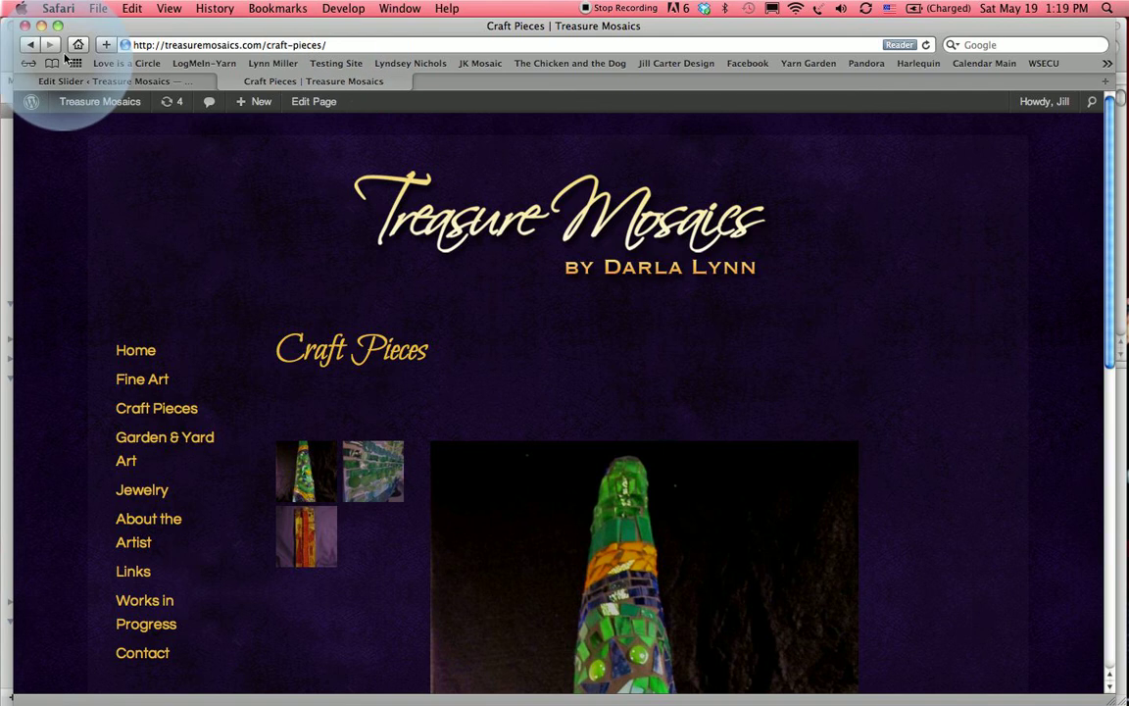
{"action": "left_click", "coordinate": [345, 45]}
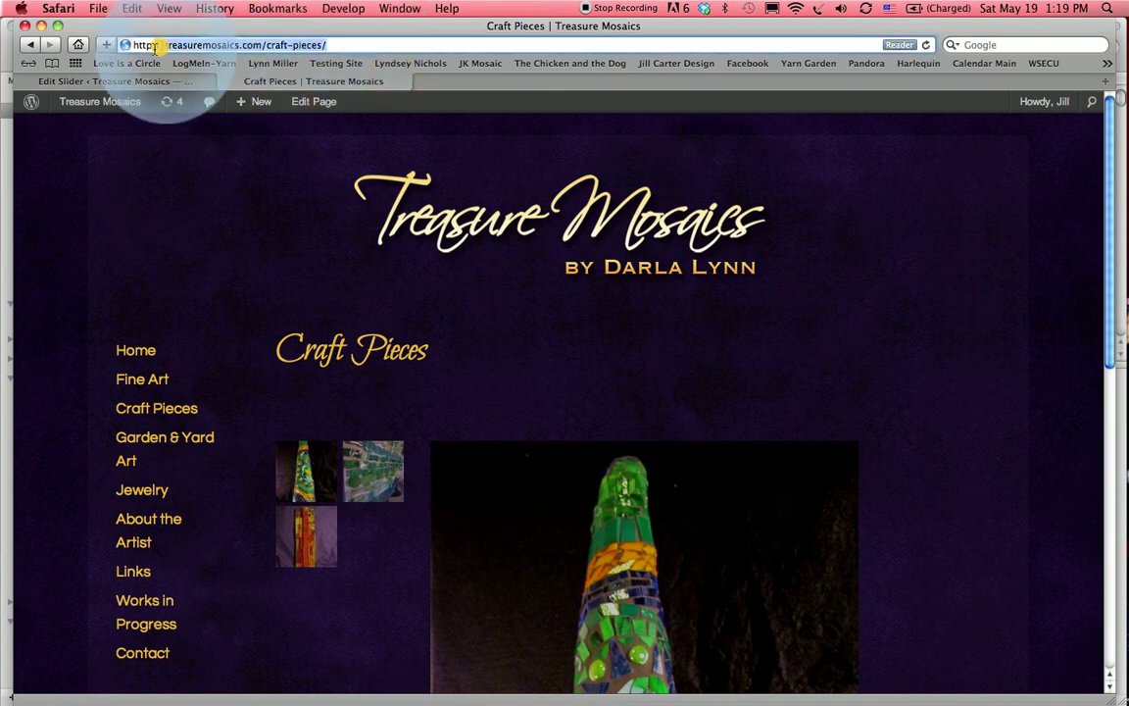
{"action": "left_click", "coordinate": [128, 8]}
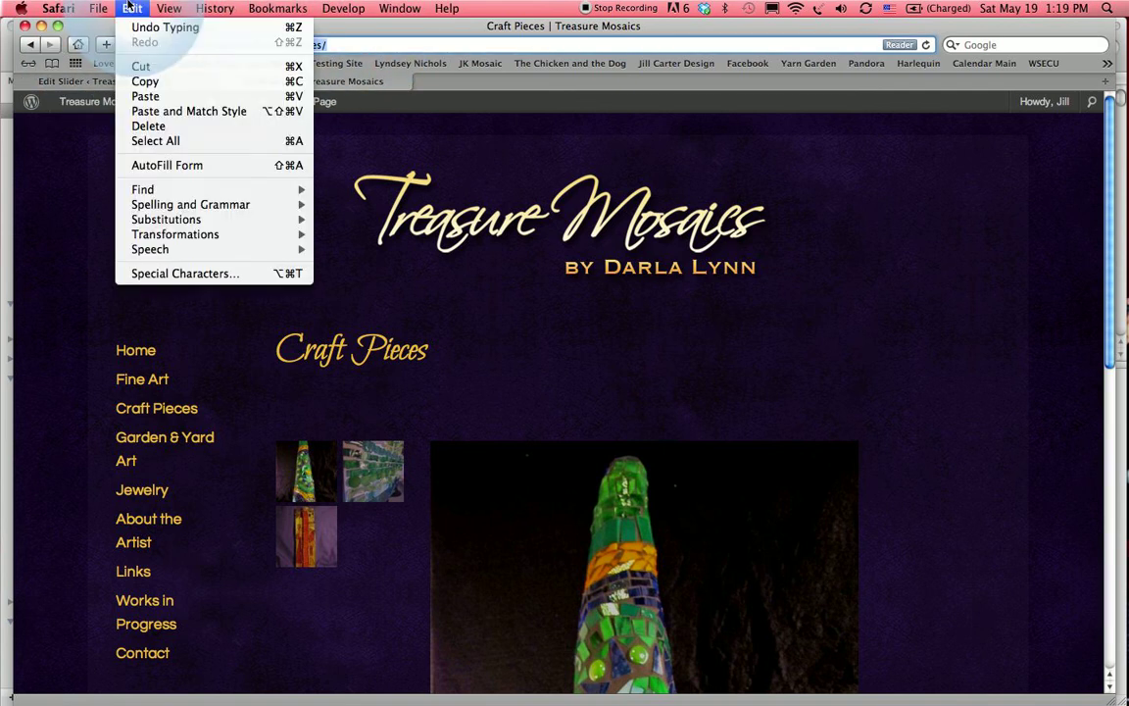
{"action": "left_click", "coordinate": [147, 83]}
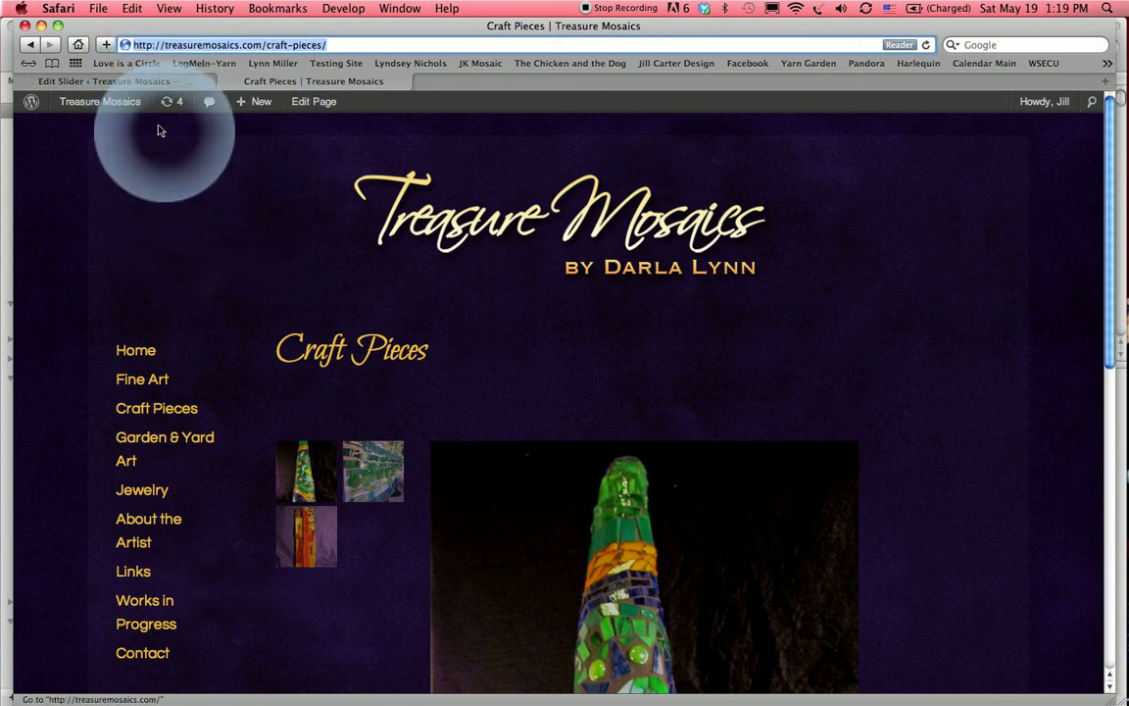
{"action": "left_click", "coordinate": [161, 83]}
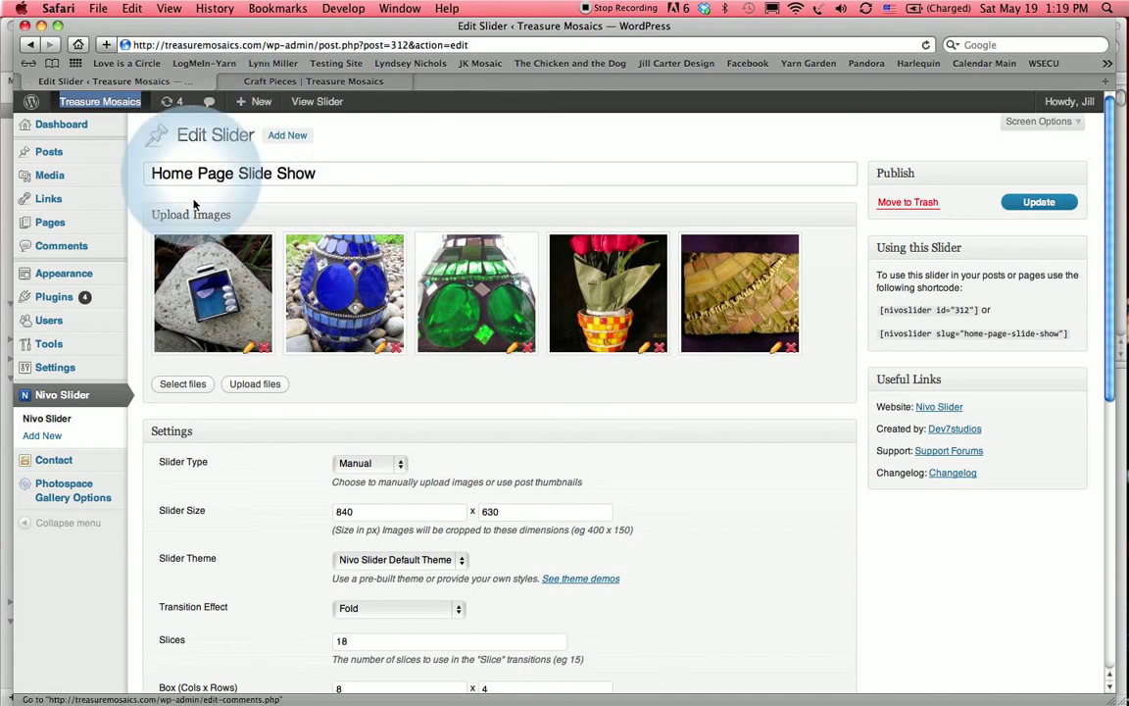
{"action": "left_click", "coordinate": [381, 351]}
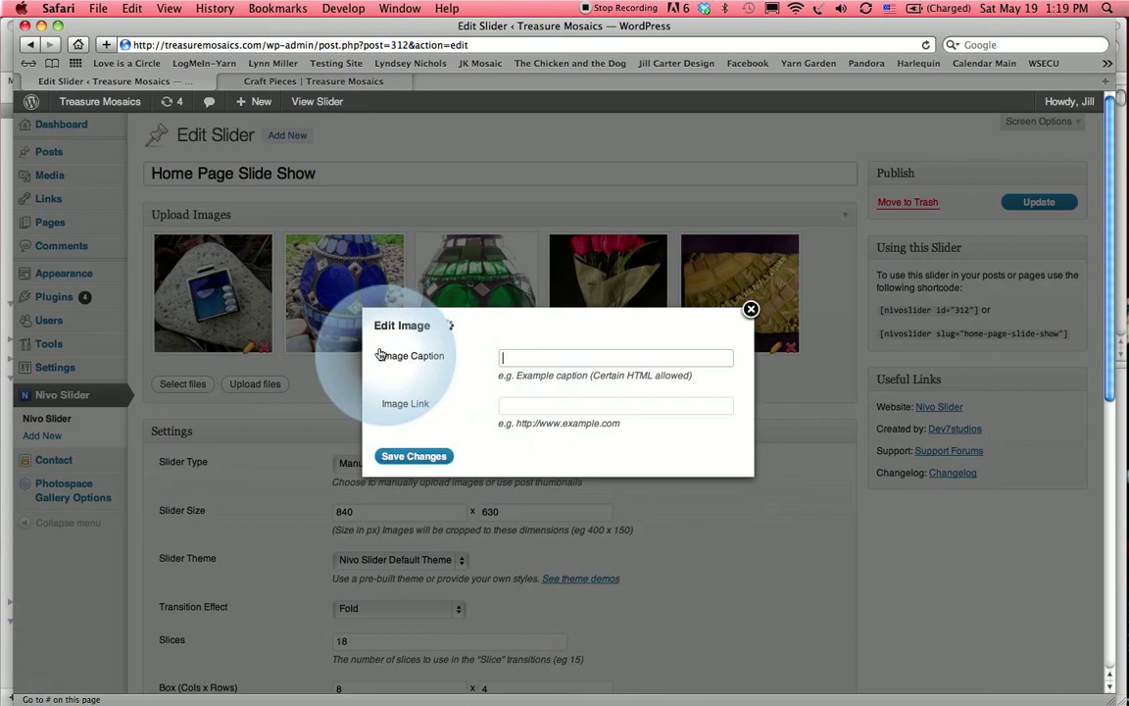
{"action": "key", "text": "super+v"}
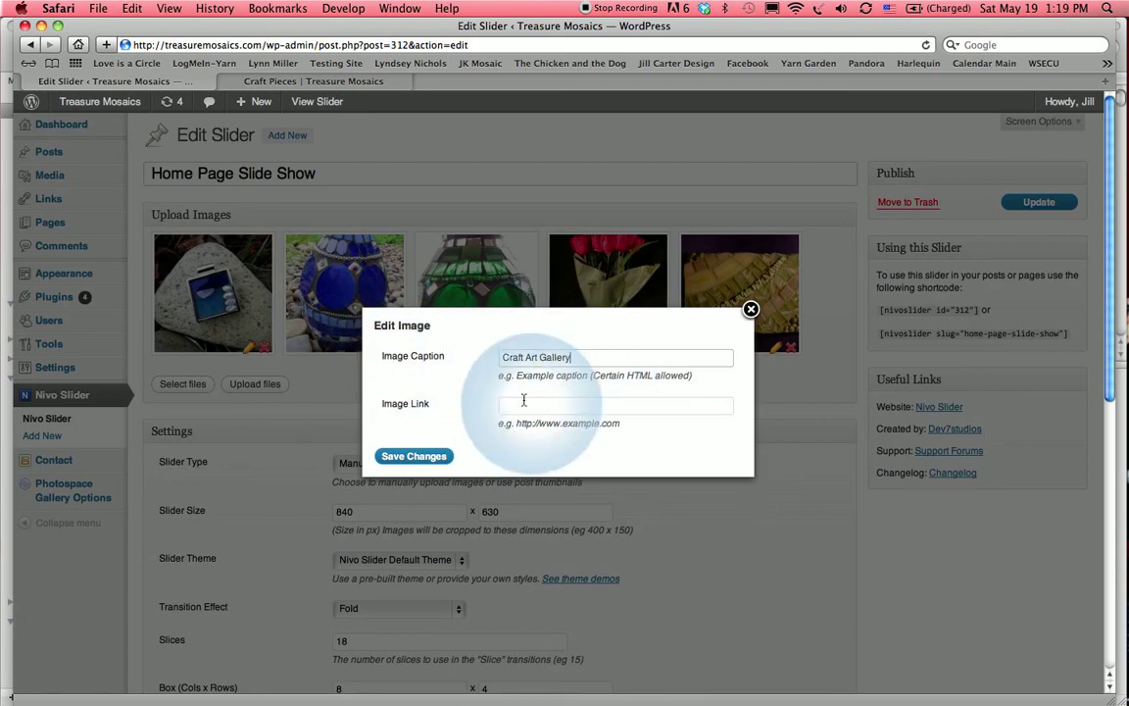
{"action": "left_click", "coordinate": [131, 8]}
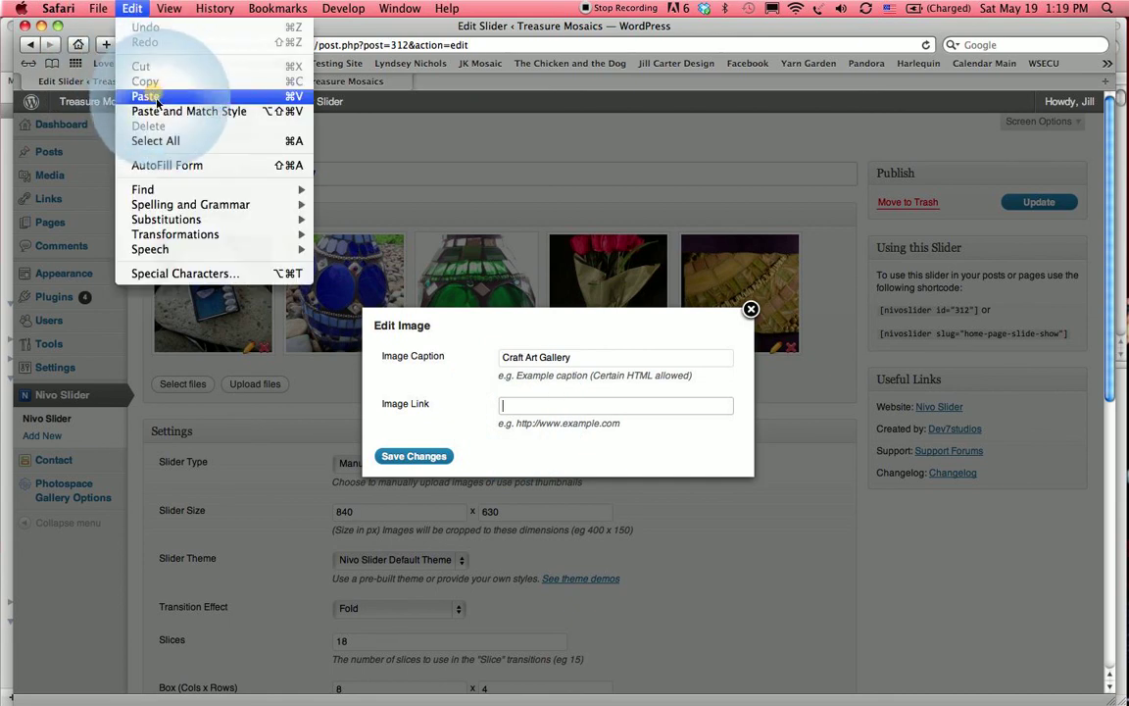
{"action": "left_click", "coordinate": [145, 96]}
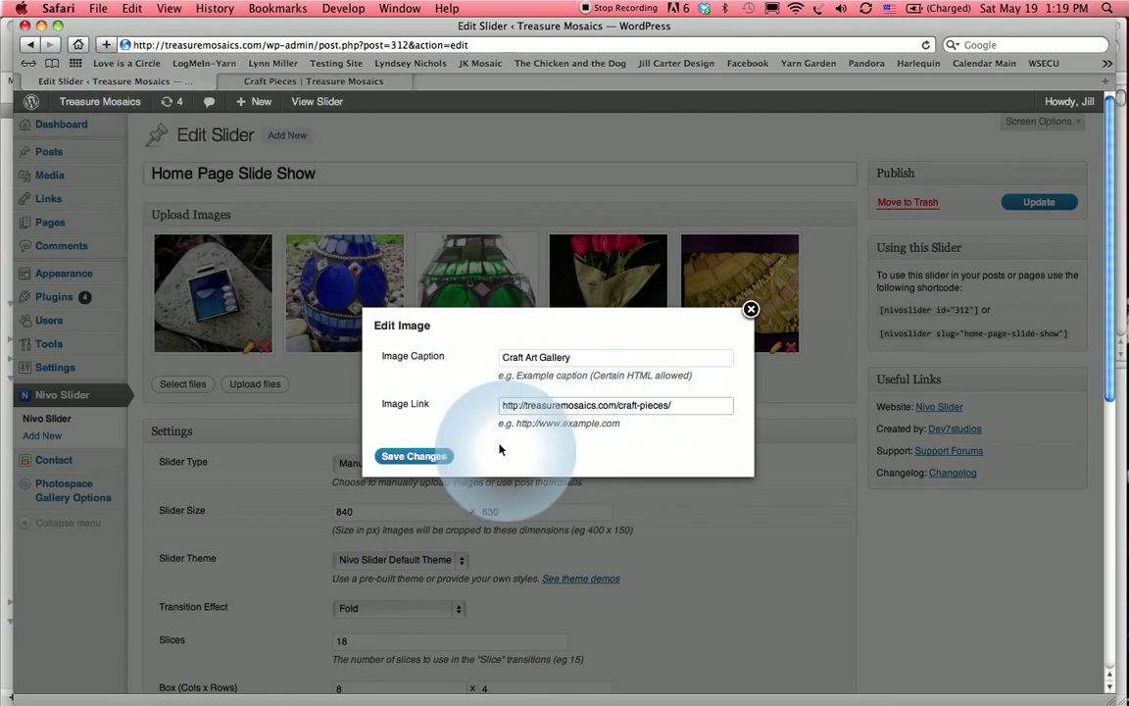
{"action": "left_click", "coordinate": [419, 459]}
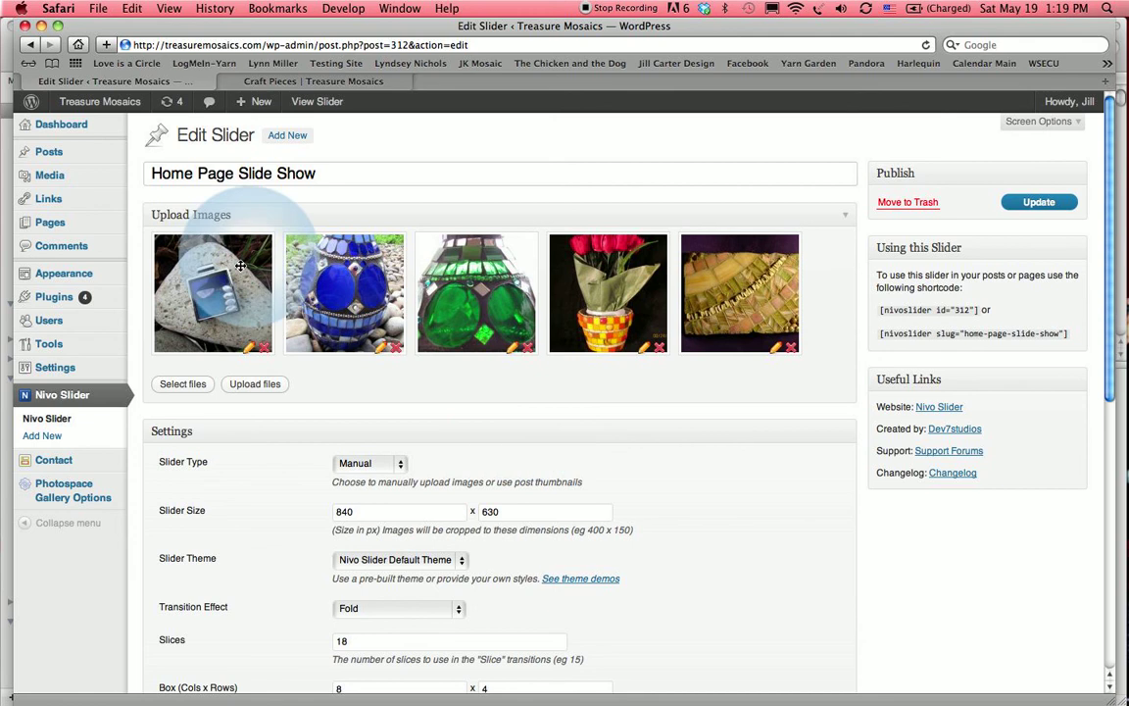
{"action": "left_click", "coordinate": [1036, 208]}
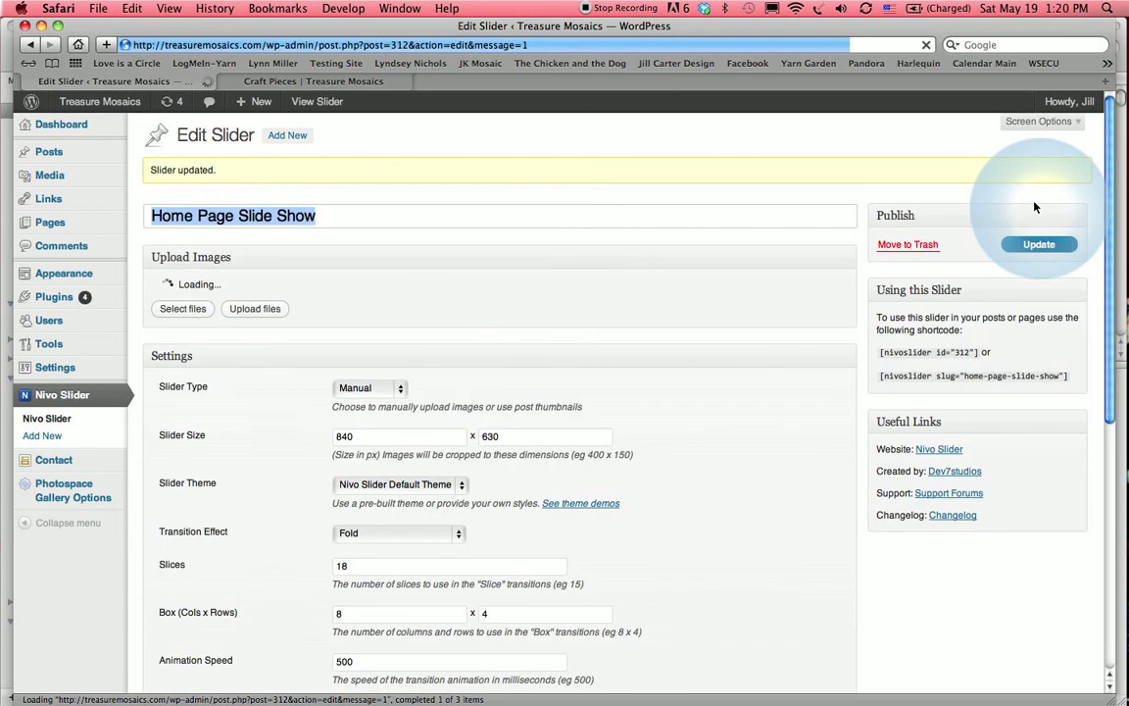
- View the slide show on the live home page and follow the blue mosaic slide's link
{"action": "left_click", "coordinate": [279, 82]}
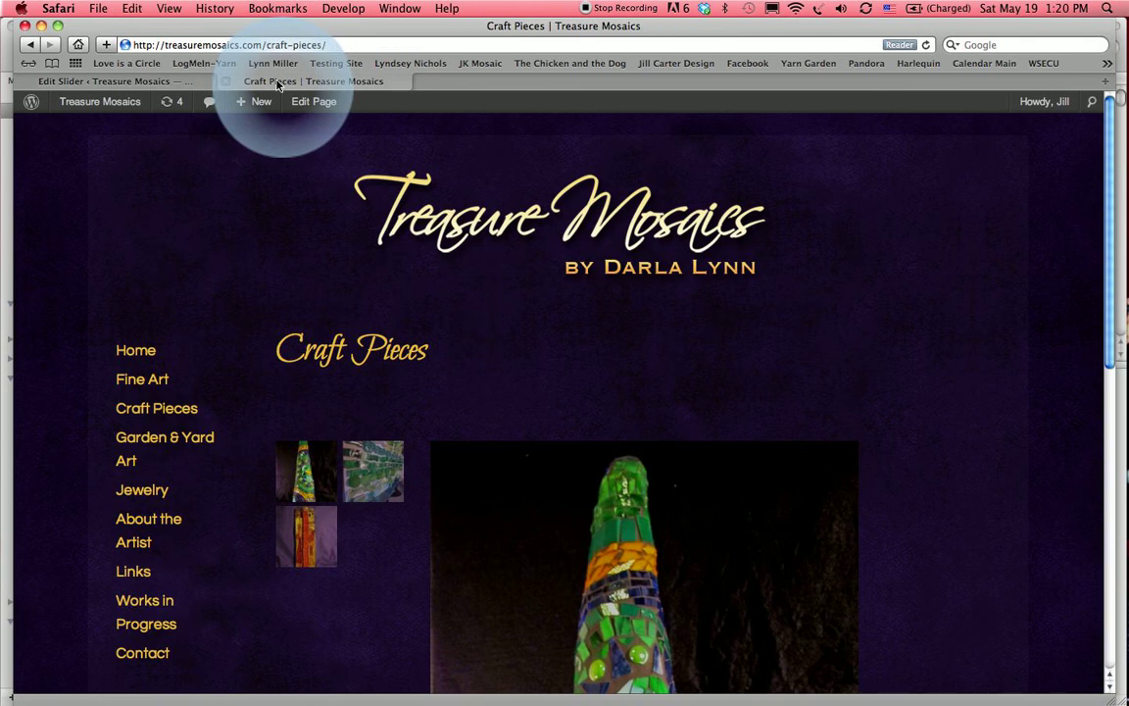
{"action": "left_click", "coordinate": [433, 290]}
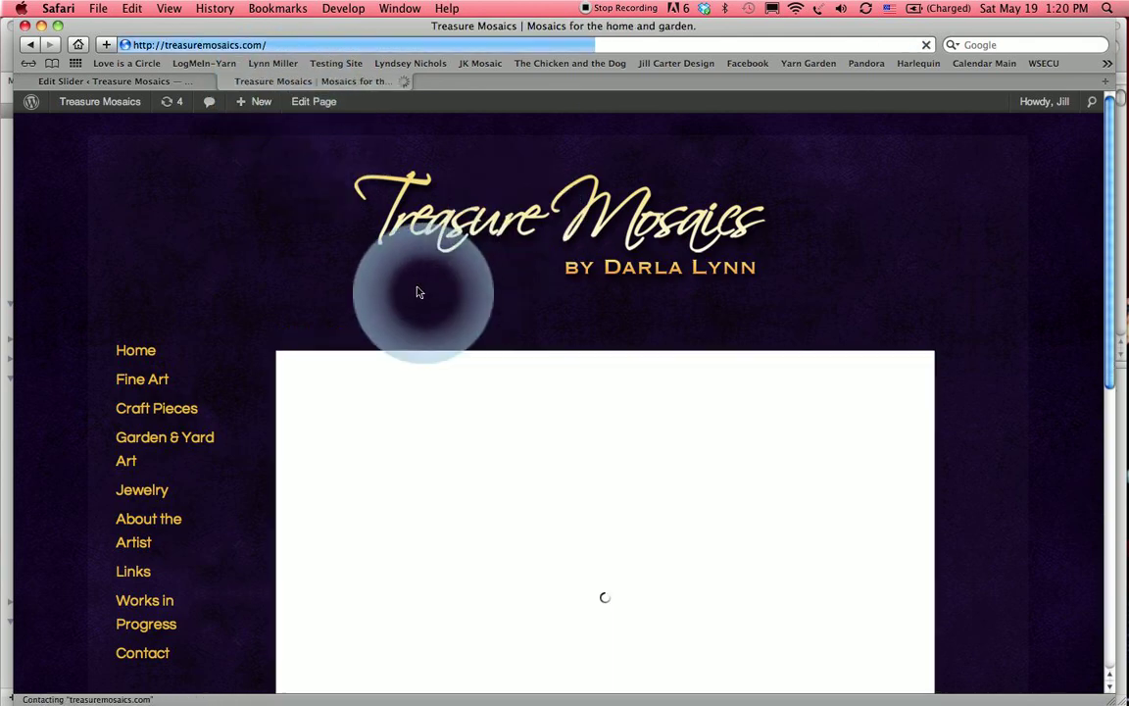
{"action": "scroll", "coordinate": [981, 292], "scroll_direction": "down", "scroll_amount": 1}
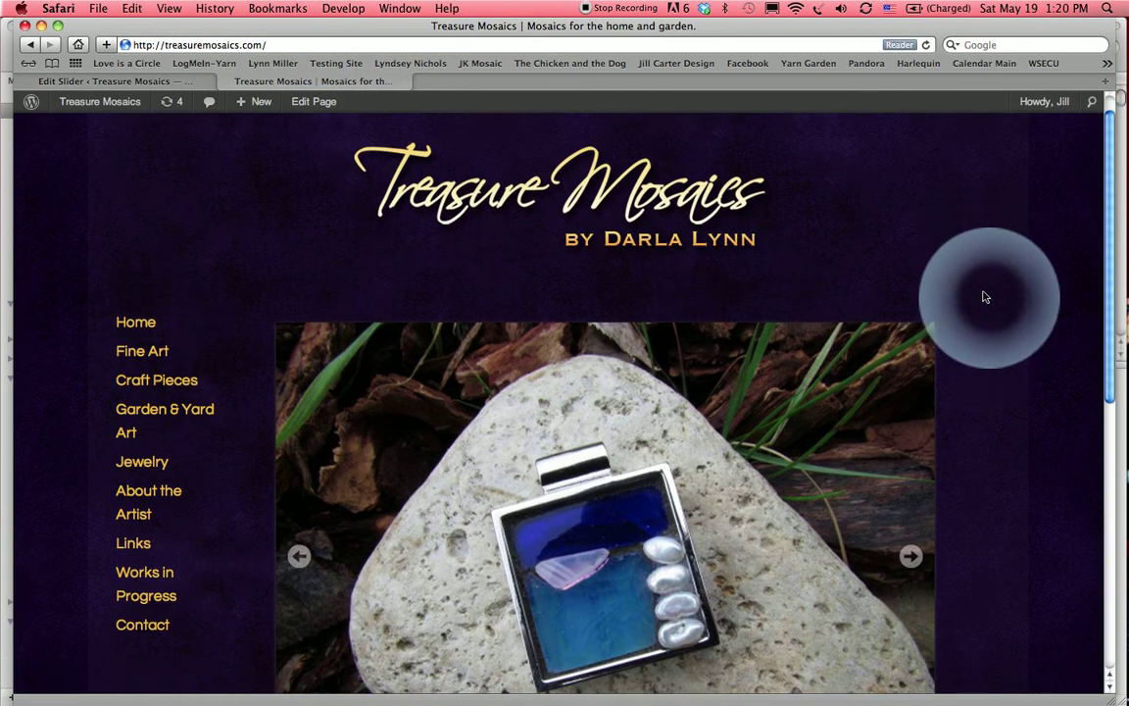
{"action": "scroll", "coordinate": [986, 297], "scroll_direction": "down", "scroll_amount": 1}
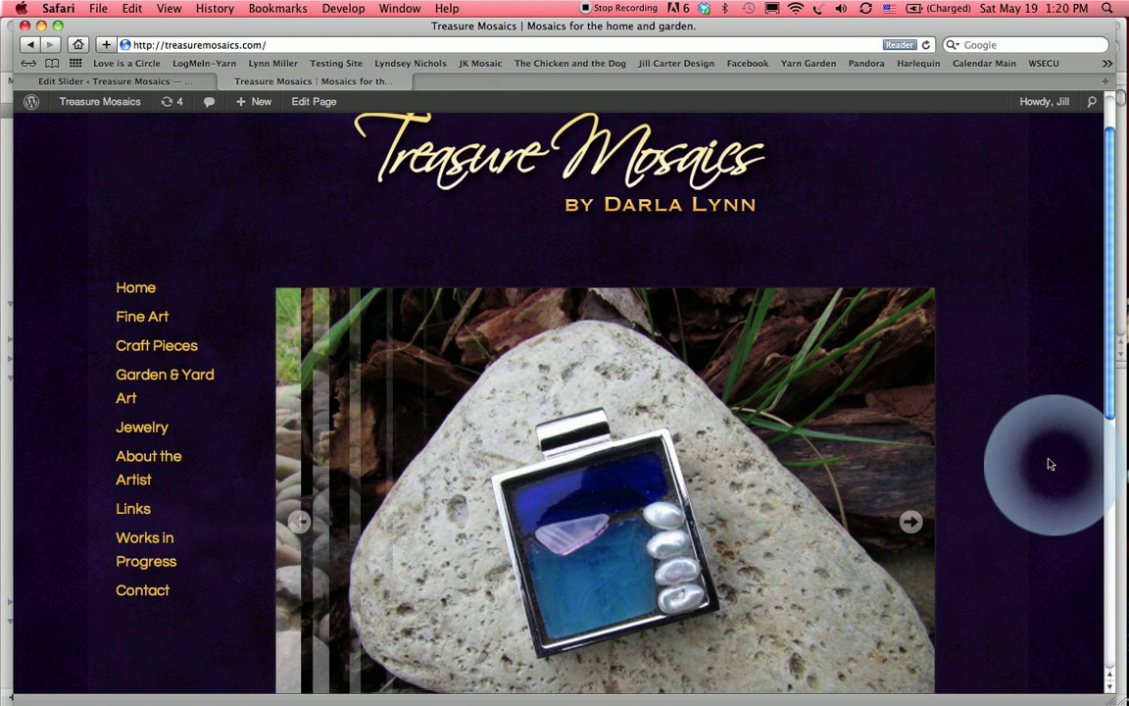
{"action": "scroll", "coordinate": [1055, 460], "scroll_direction": "down", "scroll_amount": 5}
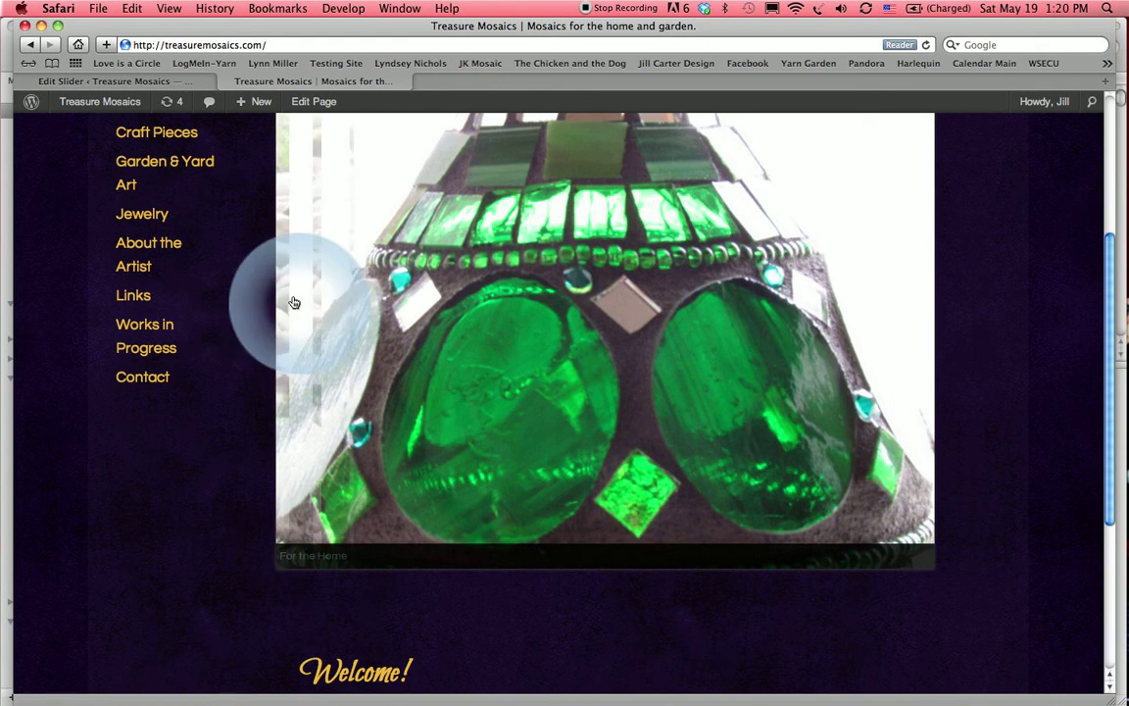
{"action": "left_click", "coordinate": [569, 313]}
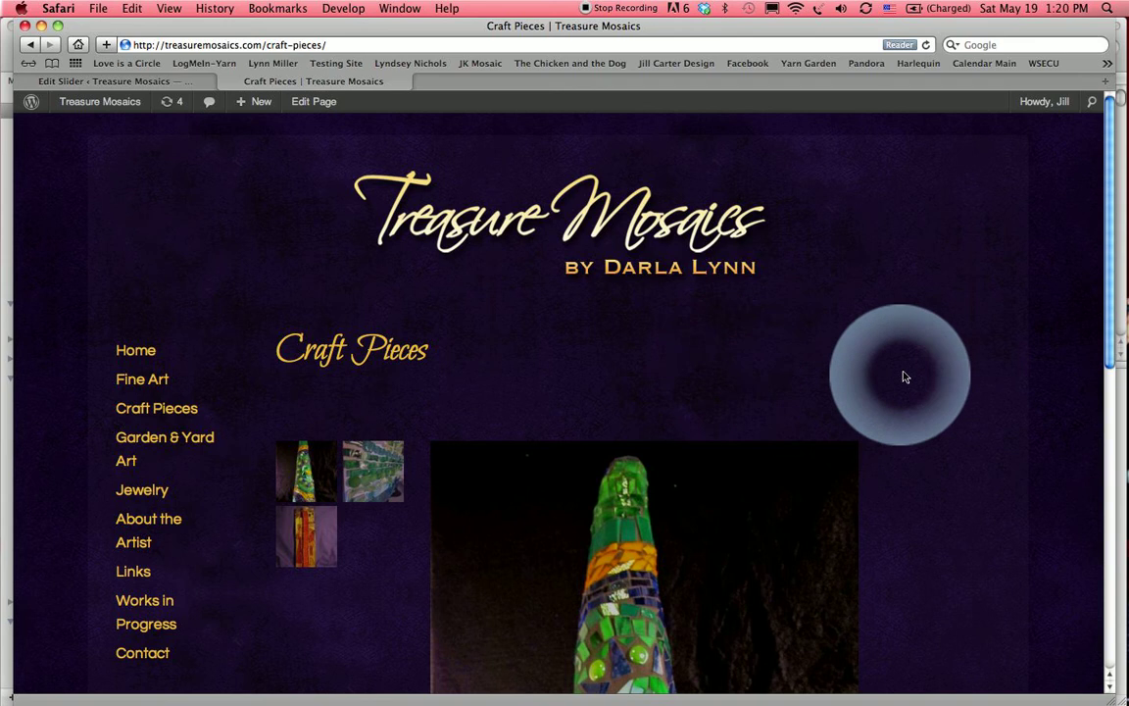
- Look over the Craft Pieces gallery page and return to the slider editor
{"action": "scroll", "coordinate": [911, 385], "scroll_direction": "down", "scroll_amount": 3}
{"action": "scroll", "coordinate": [920, 390], "scroll_direction": "down", "scroll_amount": 5}
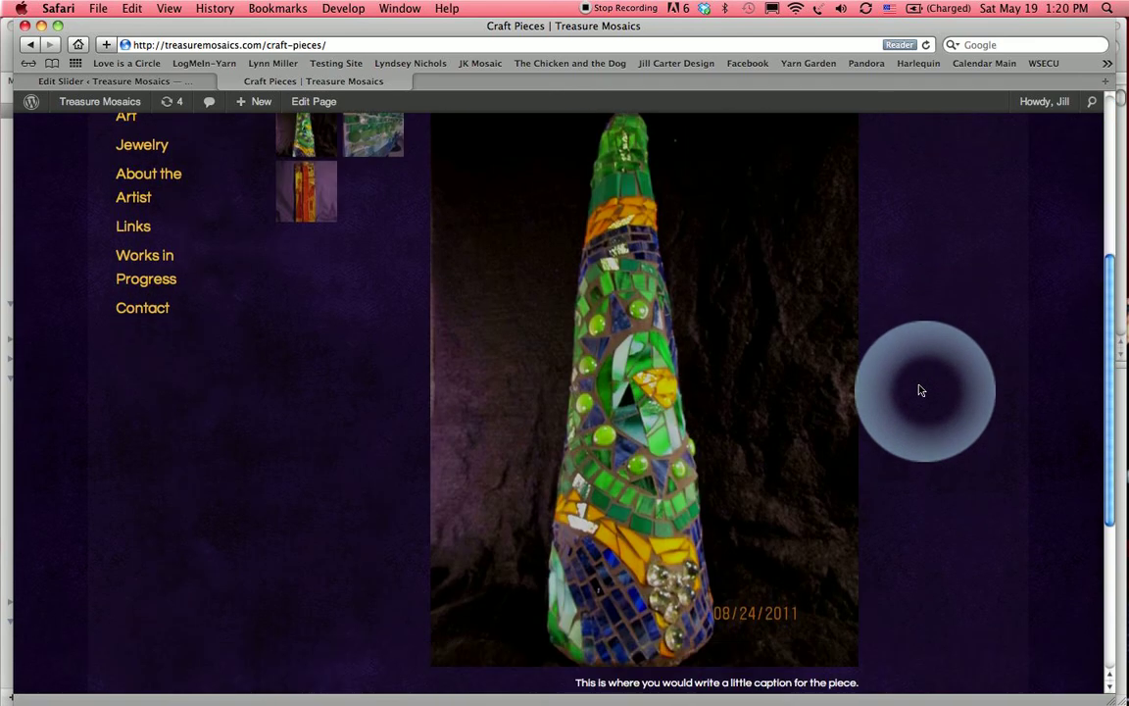
{"action": "scroll", "coordinate": [920, 390], "scroll_direction": "up", "scroll_amount": 8}
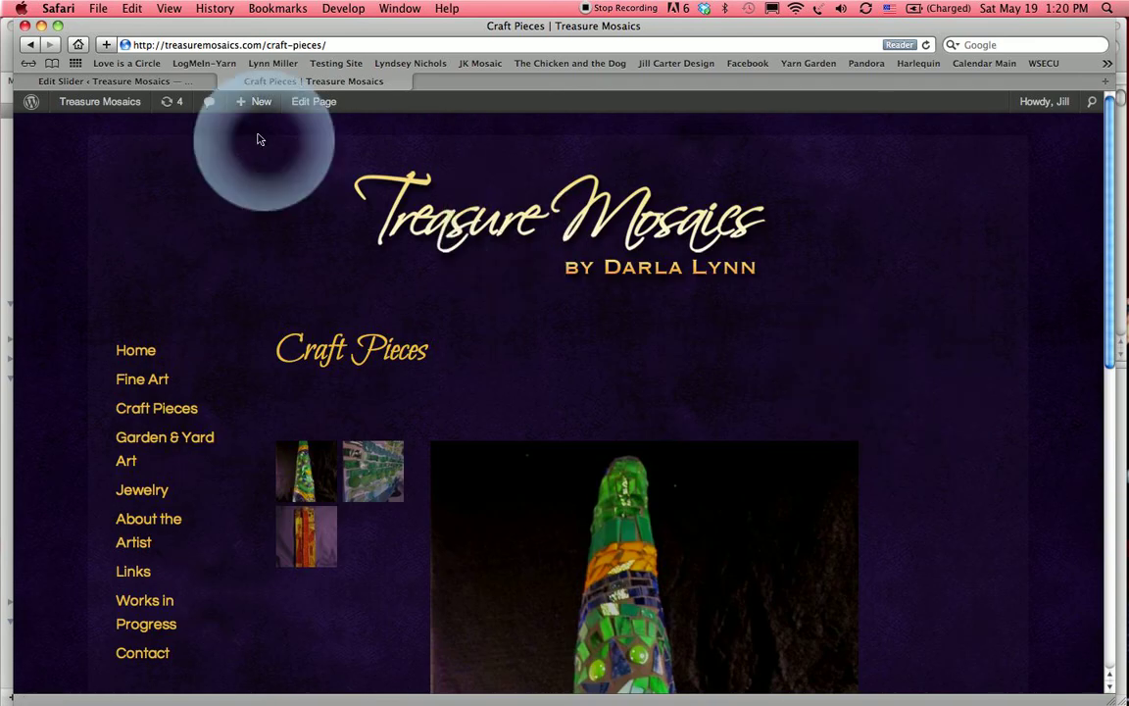
{"action": "left_click", "coordinate": [172, 82]}
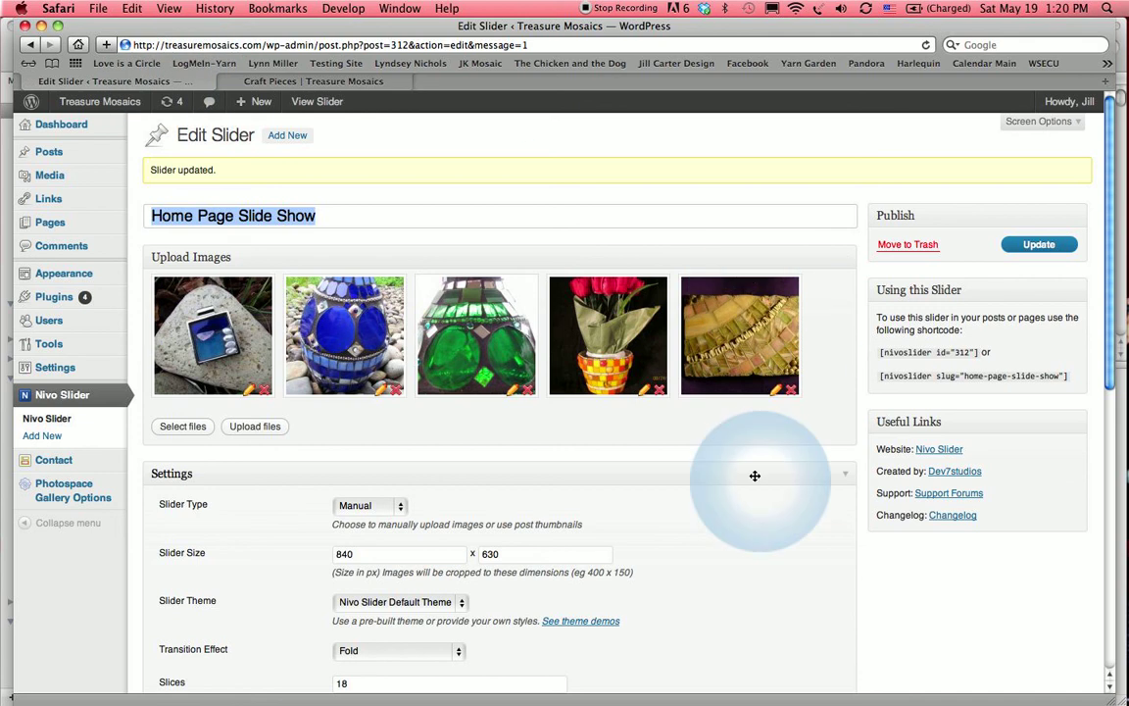